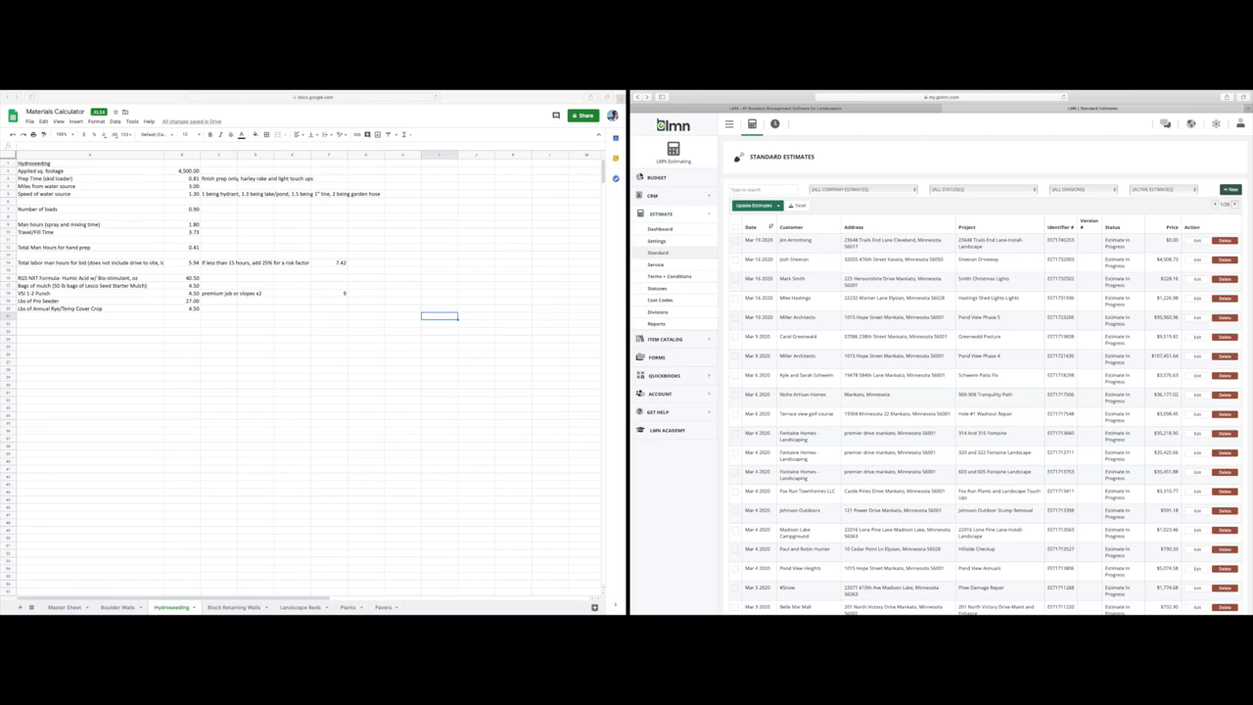
Start a new estimate and pick the matching customer from a name search.
left_click(1231, 190)
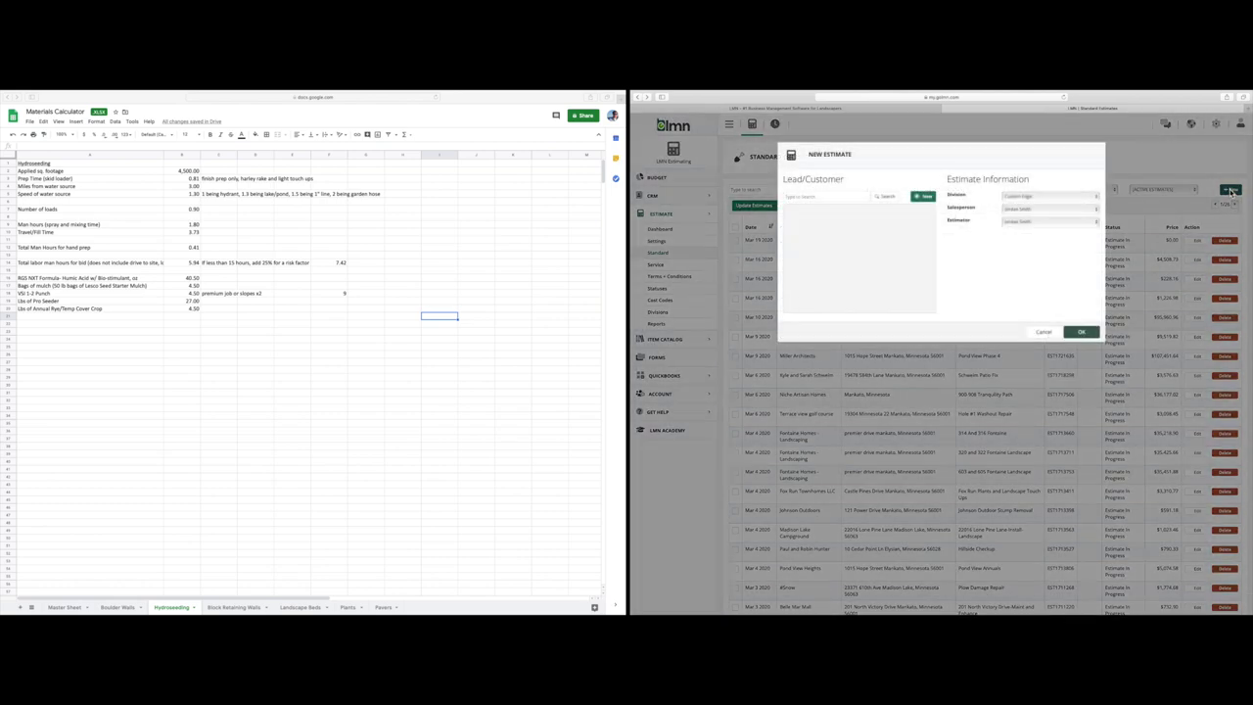
left_click(848, 197)
type("jordan")
key("Return")
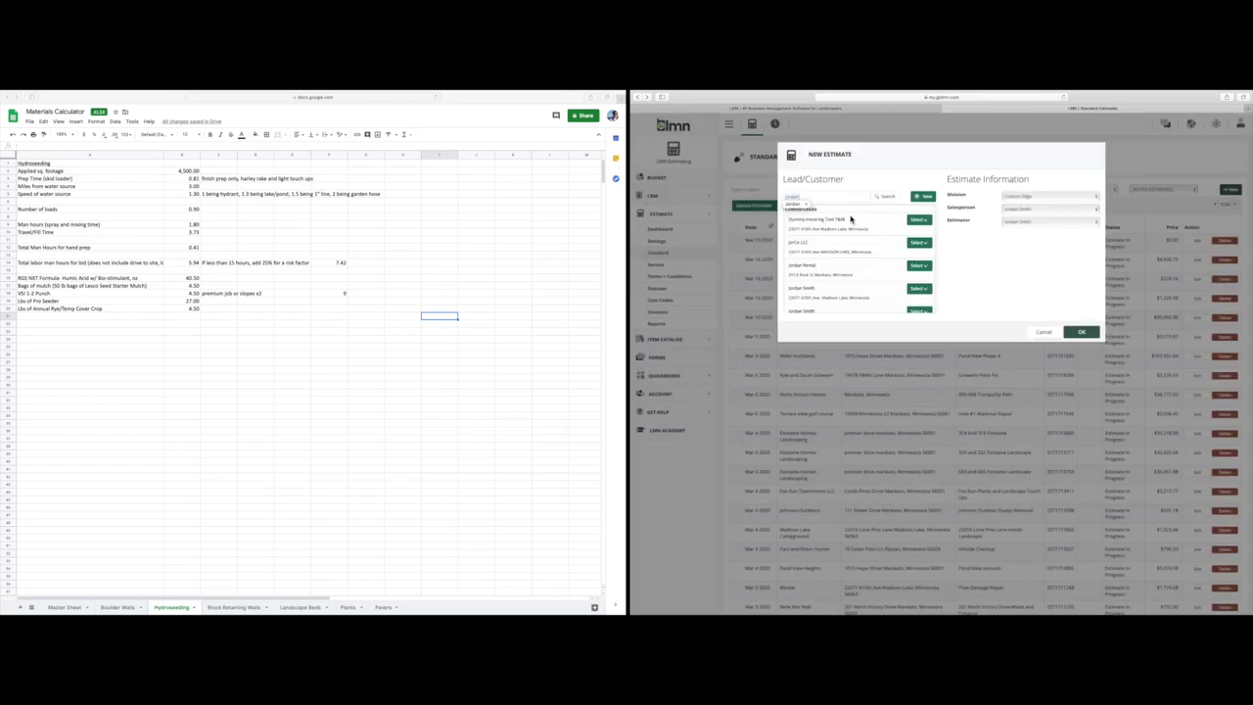
scroll(859, 300, "down", 1)
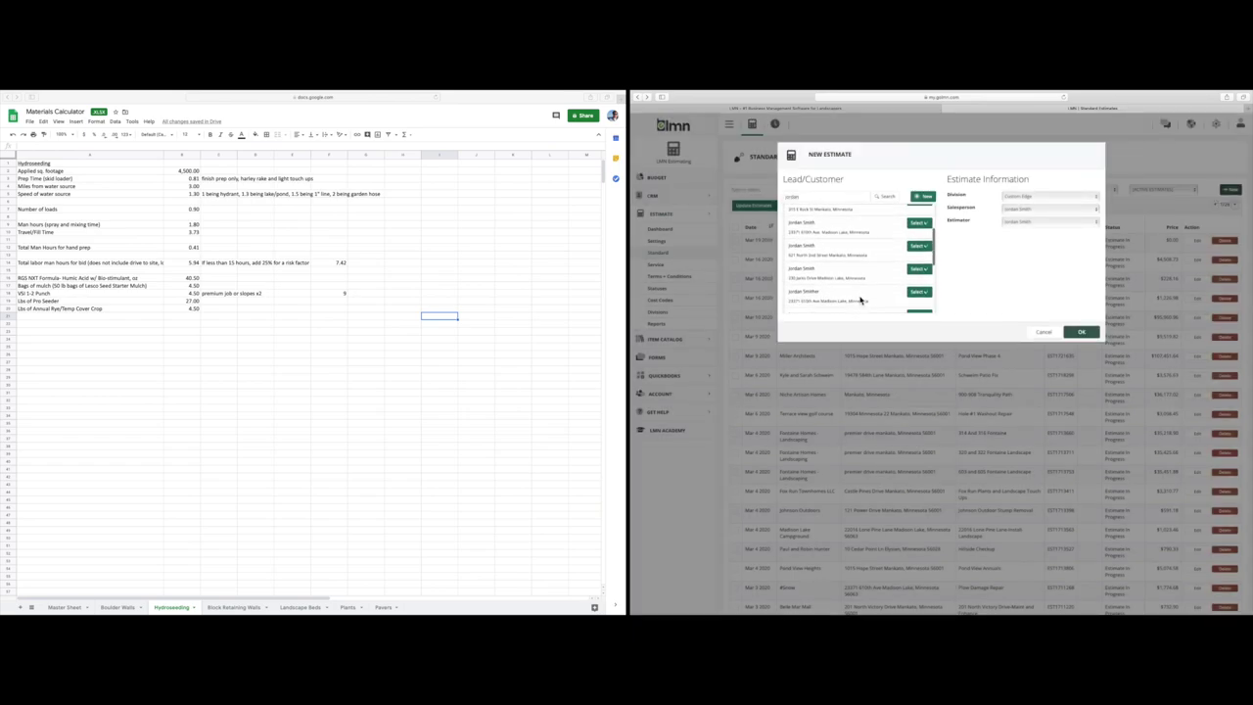
left_click(920, 271)
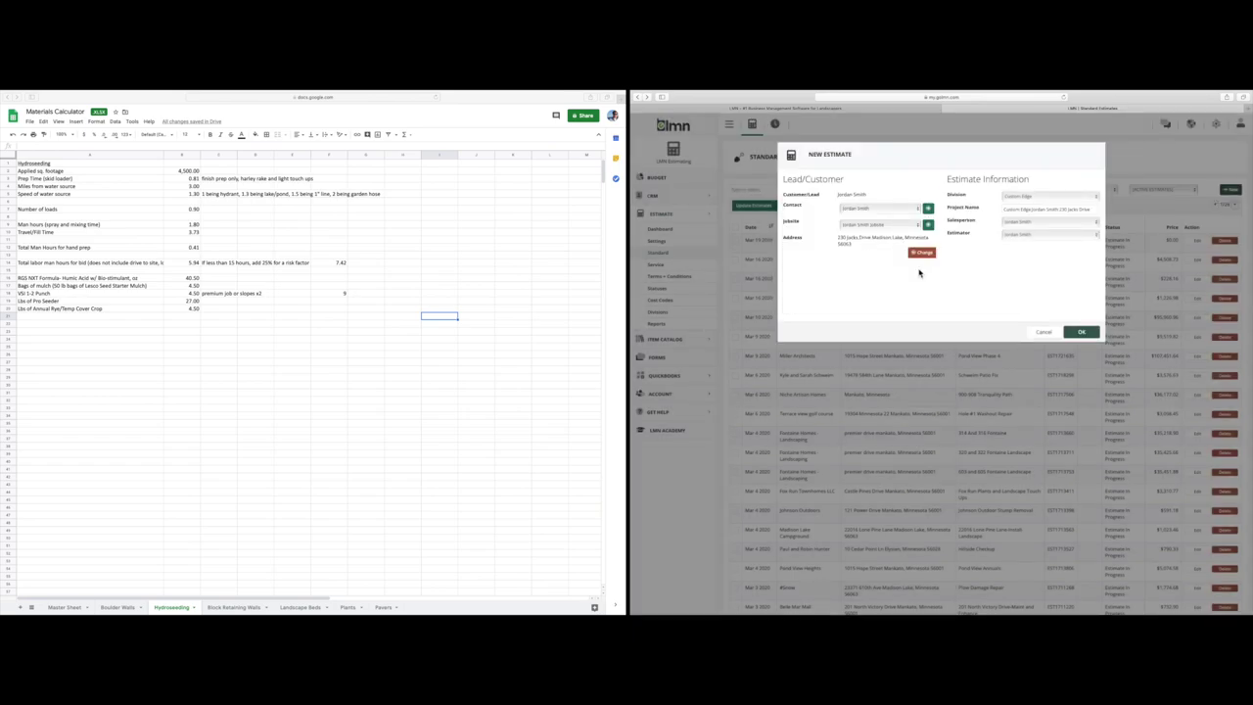
Create the estimate in the Sod and Hydroseed division and open Workareas + Pricing.
left_click(1049, 199)
left_click(1046, 243)
left_click(1081, 333)
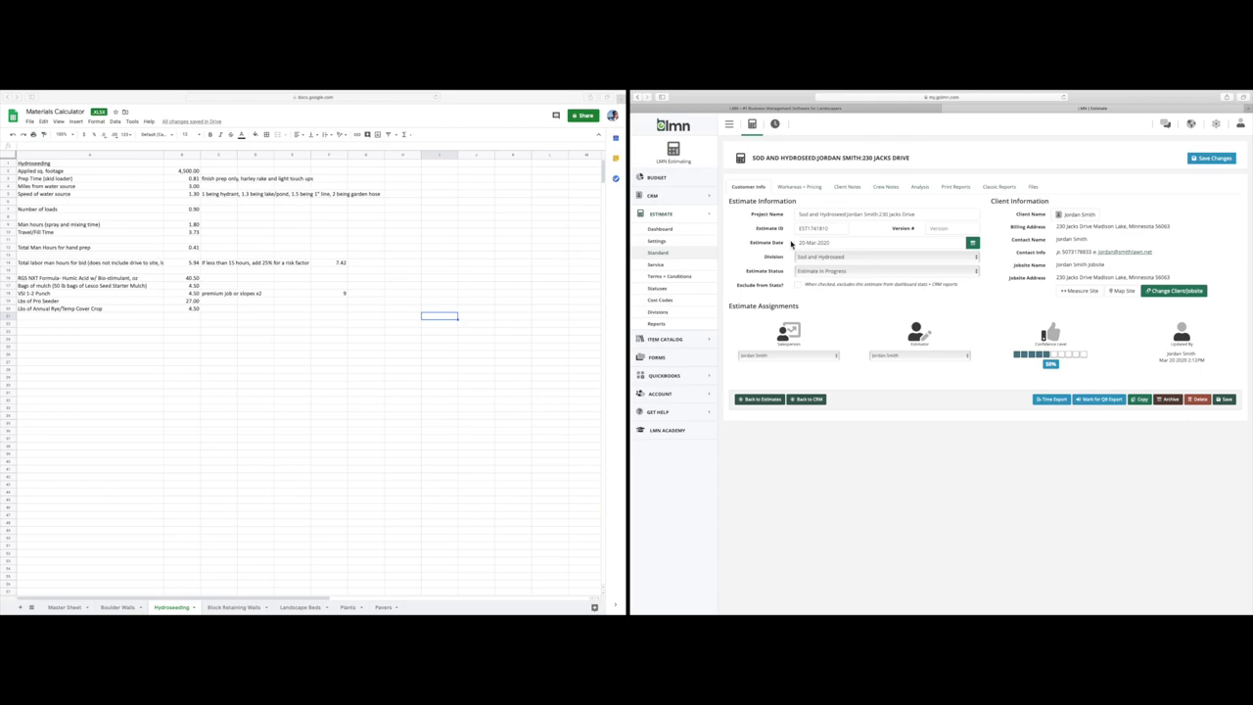
left_click(801, 188)
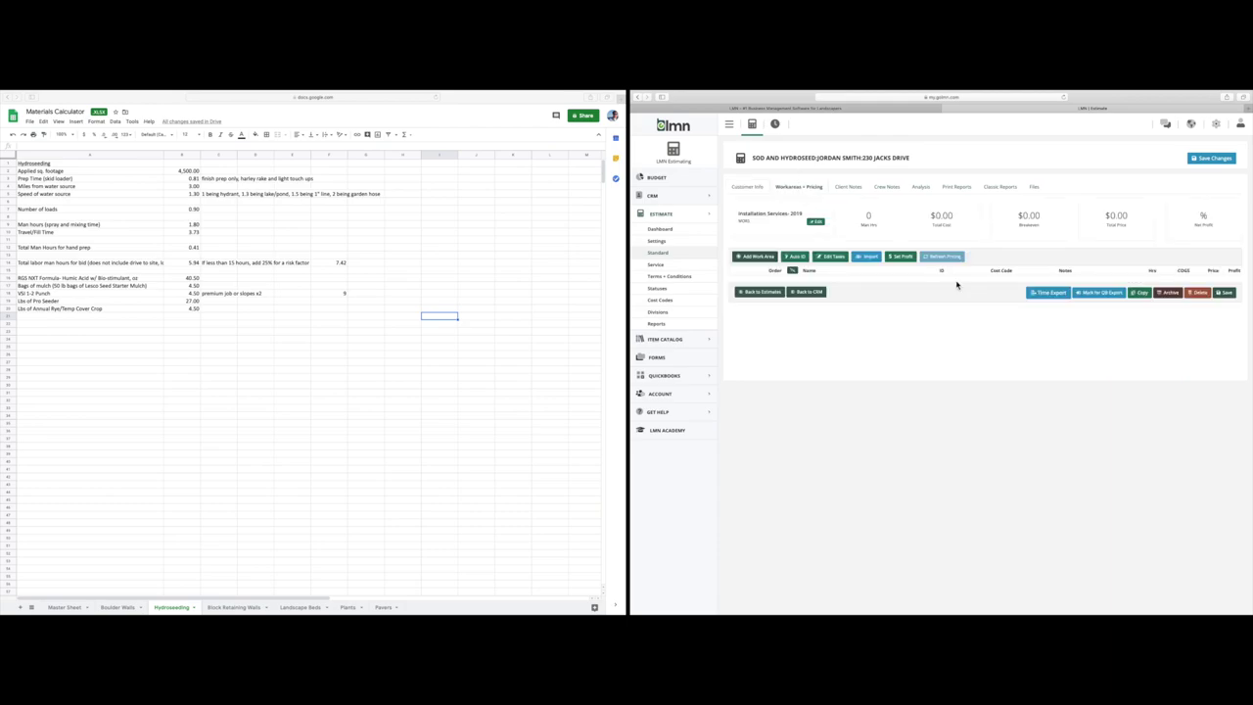
Add a work area named 'Prep and Hydroseed' with cost code 450 Sod and Hydroseed.
left_click(764, 259)
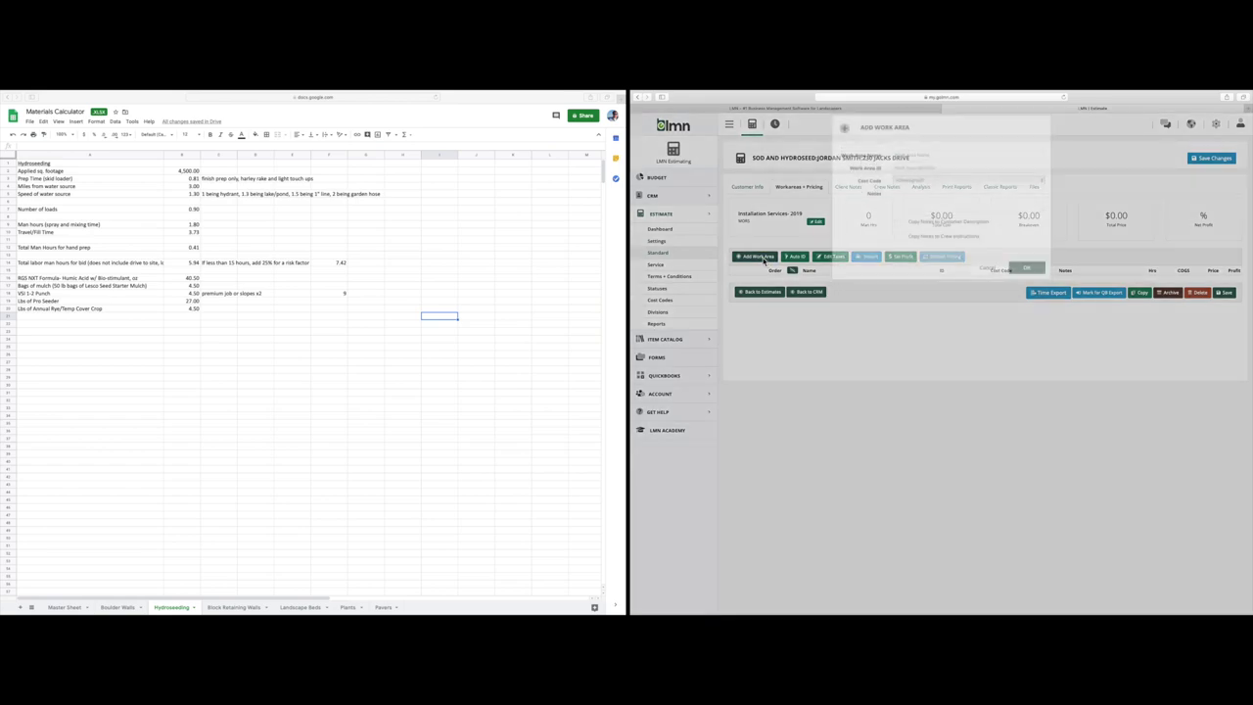
left_click(923, 183)
type("Hydroseed")
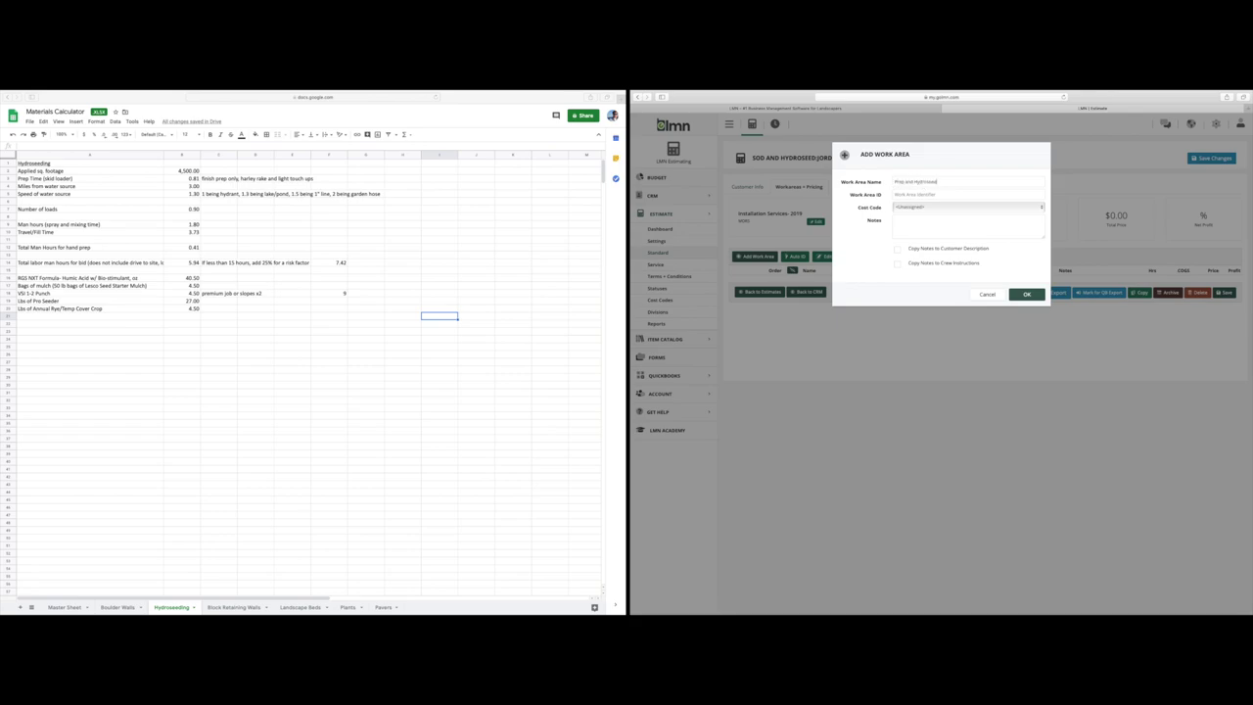
left_click(932, 215)
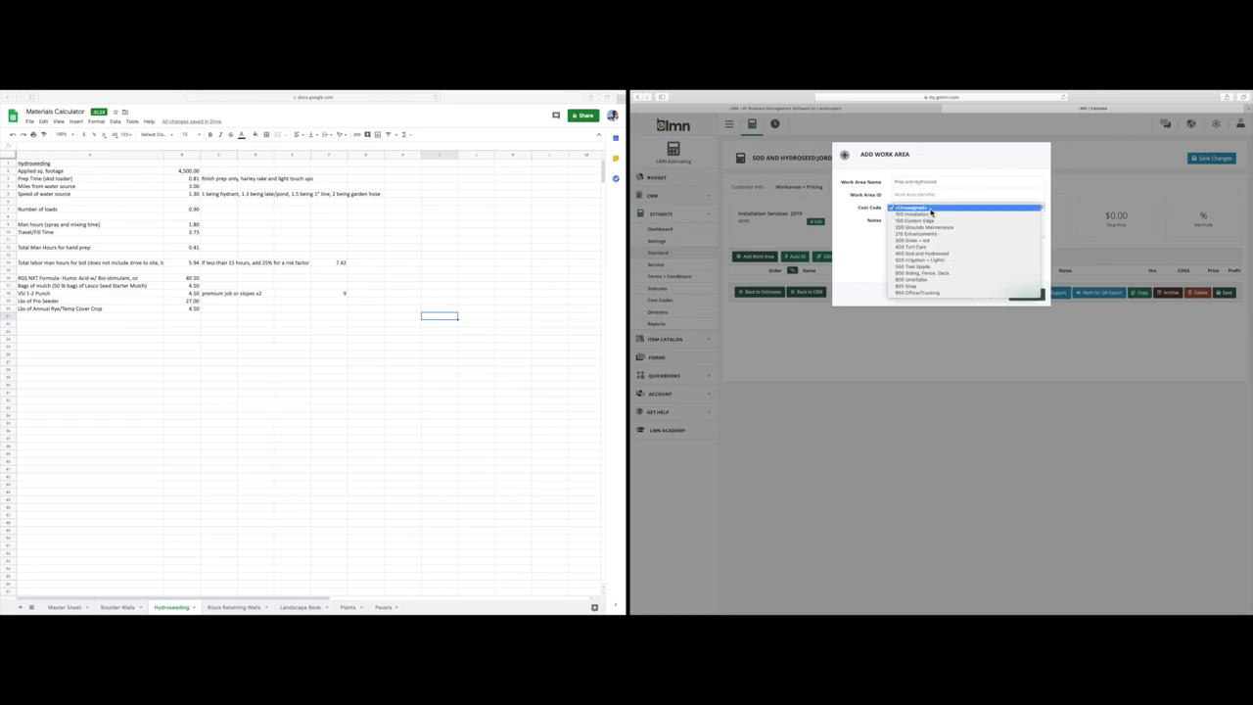
left_click(949, 257)
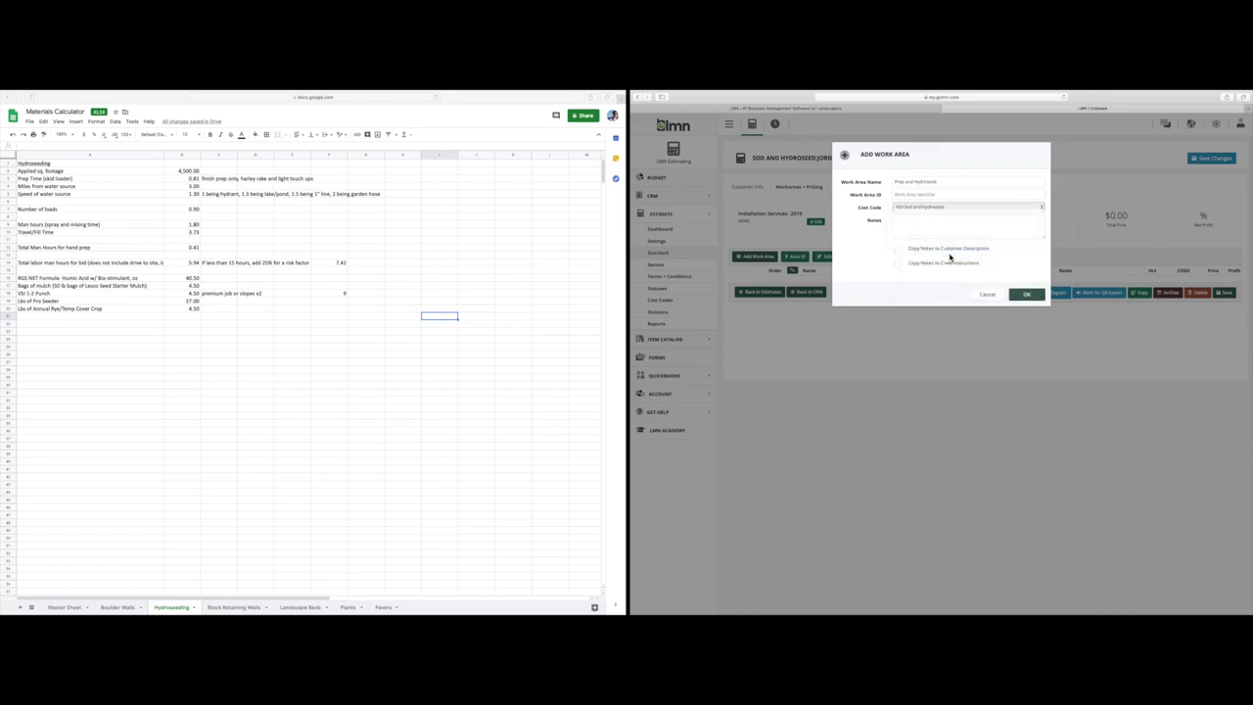
left_click(1026, 295)
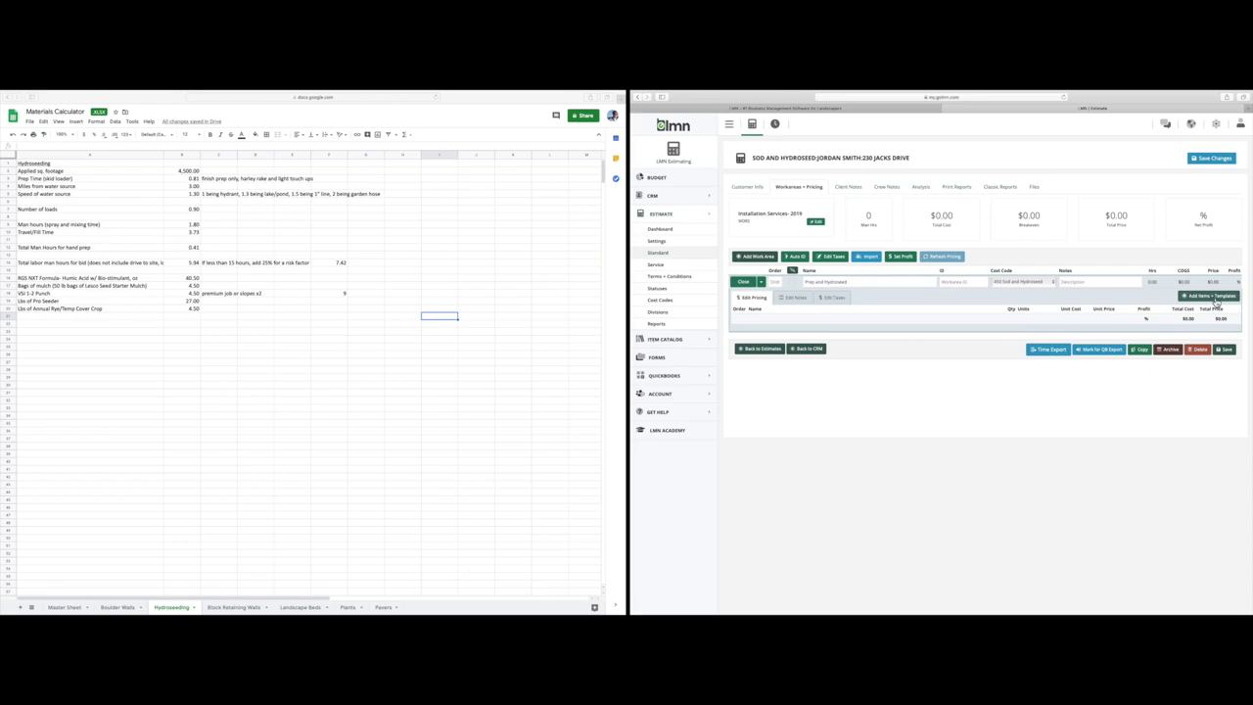
left_click(1212, 297)
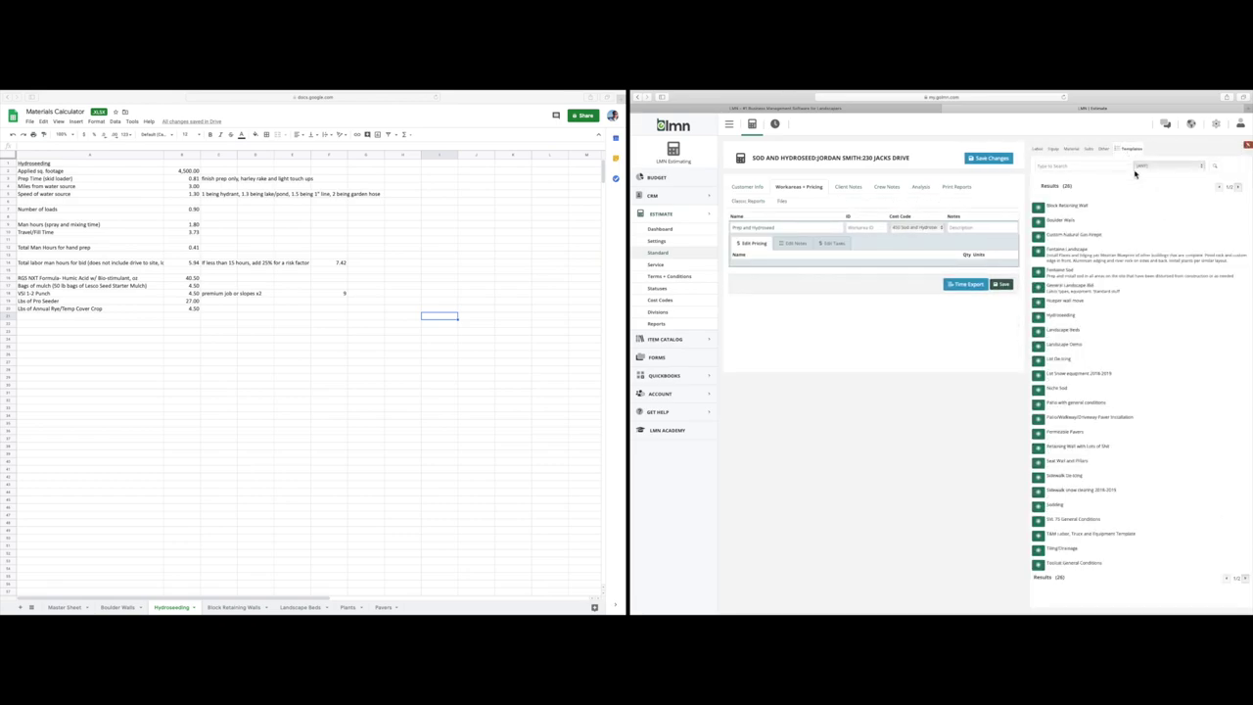
Add the Hydroseeding template's crew labor, drive time, seed, mulch and equipment items.
left_click(1043, 322)
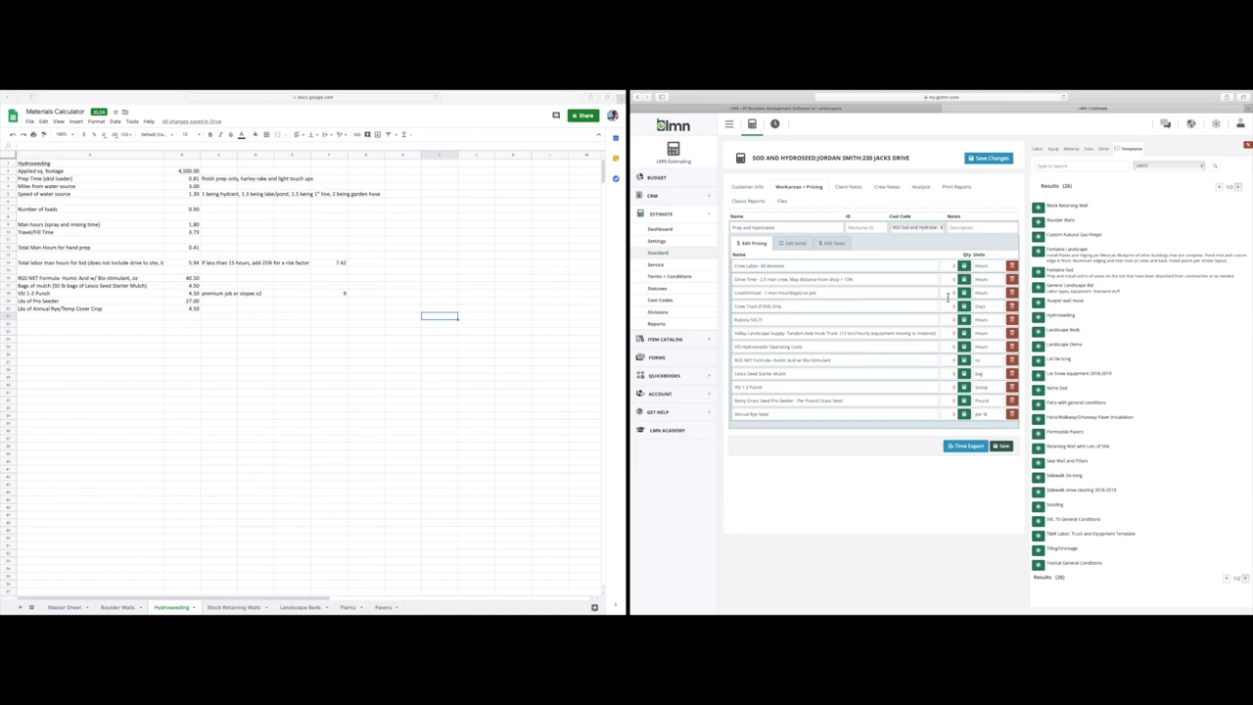
left_click(965, 268)
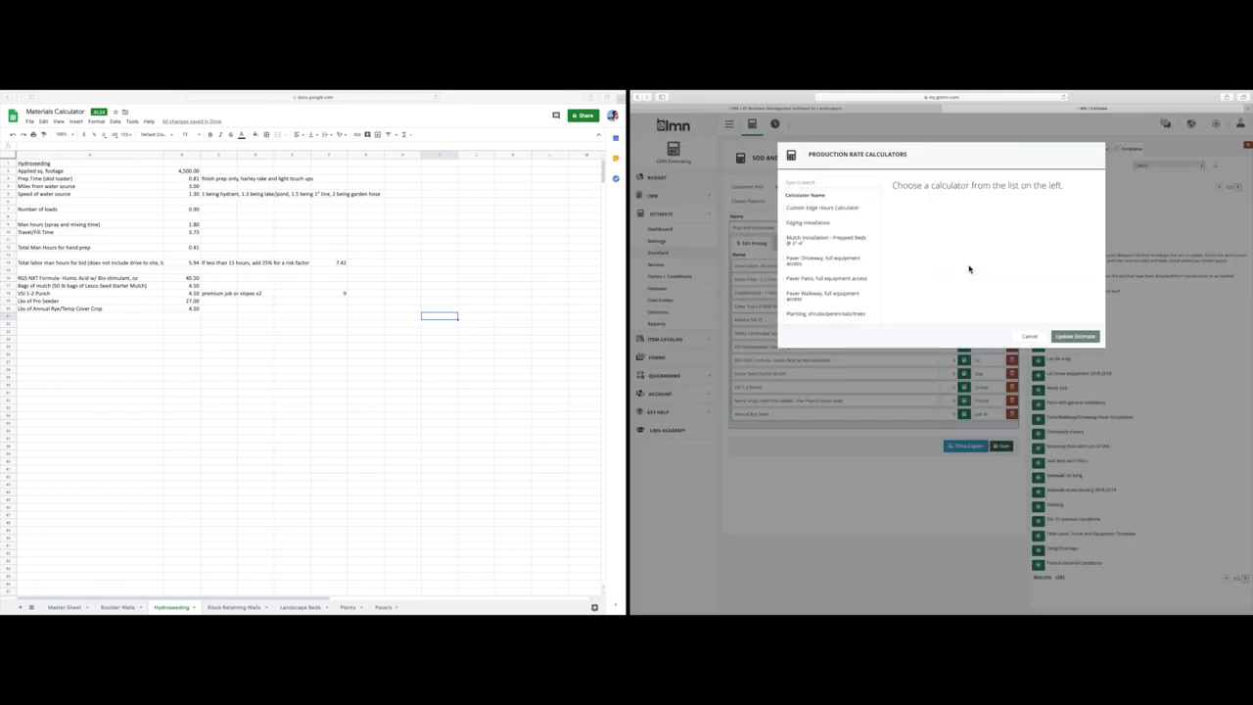
left_click(845, 208)
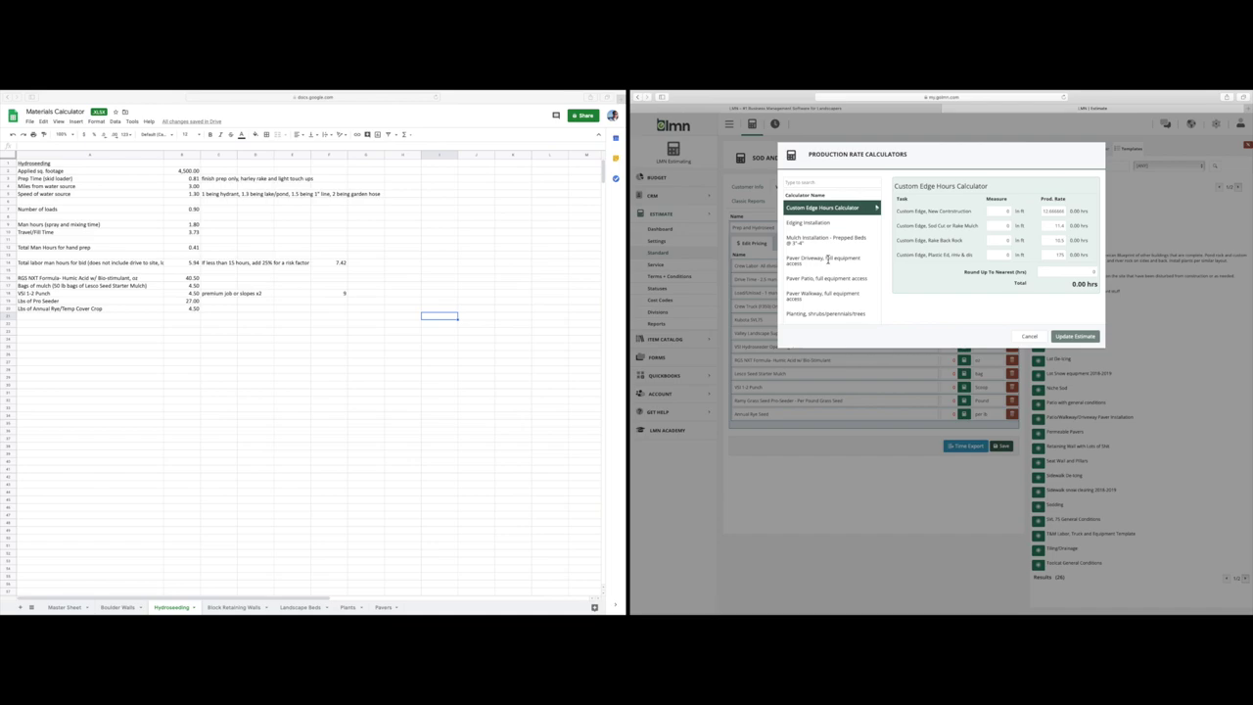
scroll(826, 290, "down", 3)
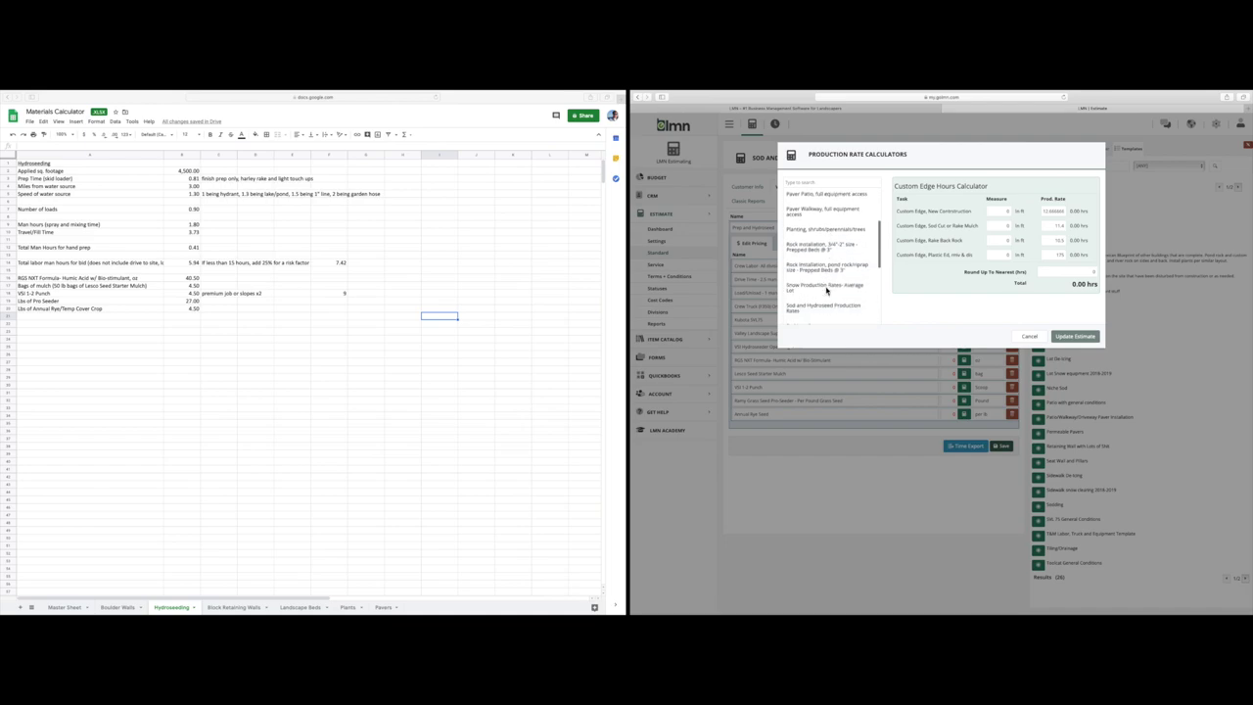
scroll(826, 289, "down", 4)
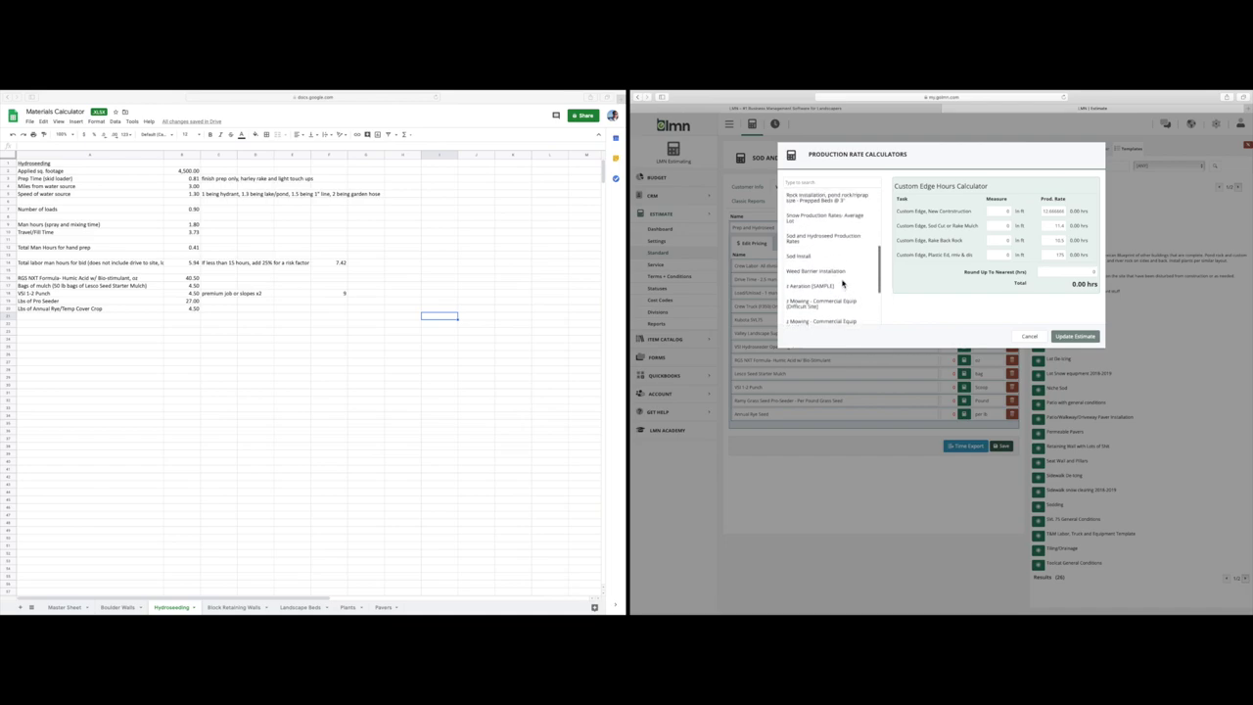
scroll(840, 280, "up", 1)
left_click(825, 261)
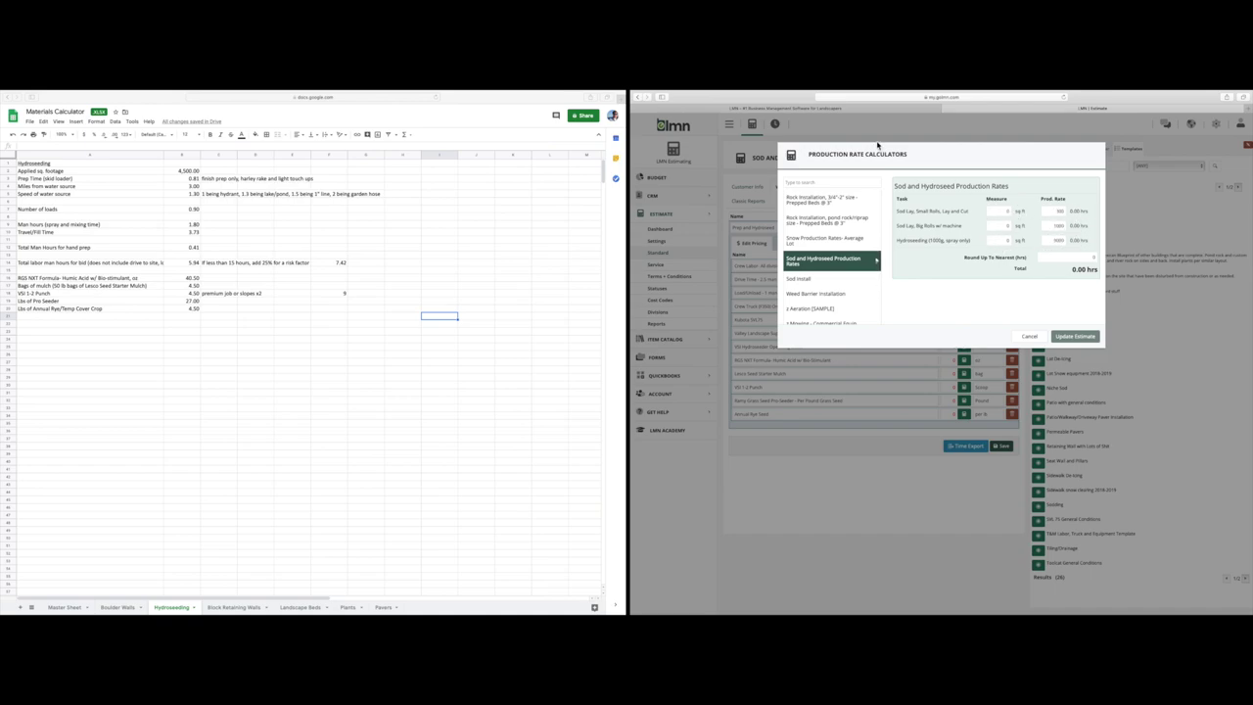
left_click(1030, 336)
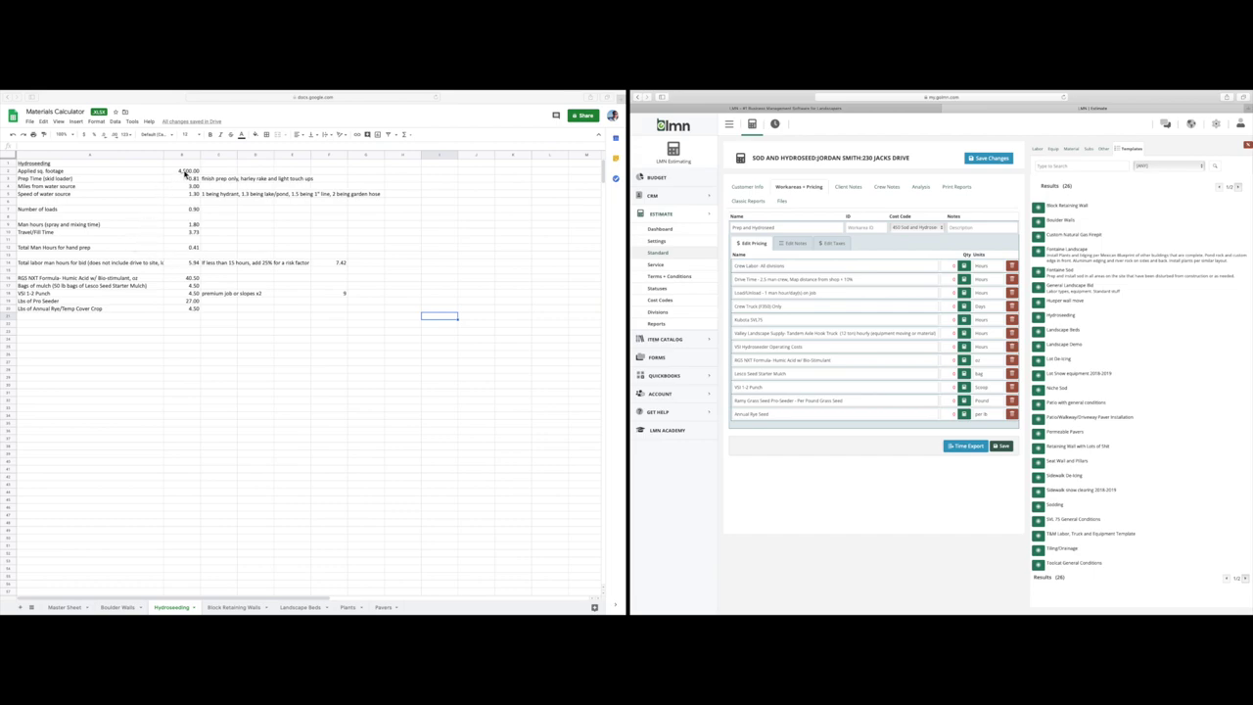
Select the 4500 value in sheet cell B2, then return to LMN's Customer Info page.
double_click(185, 171)
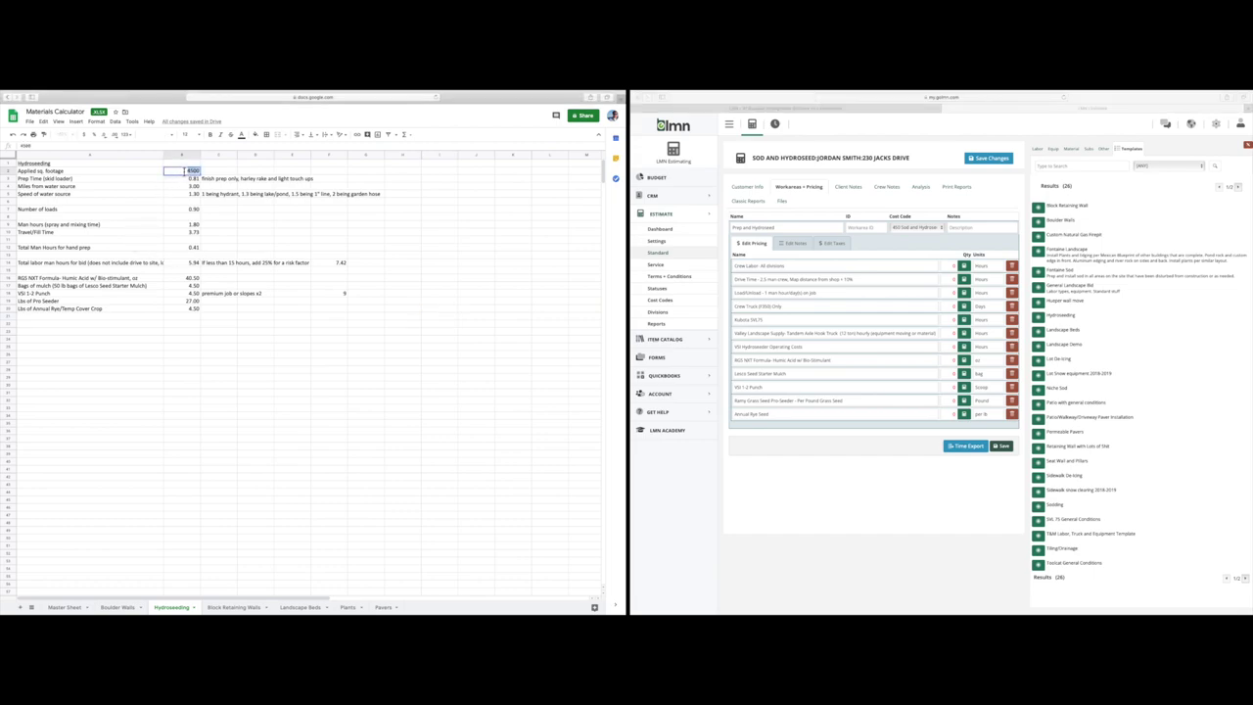
left_click_drag(183, 171, 204, 180)
left_click(750, 191)
left_click(750, 190)
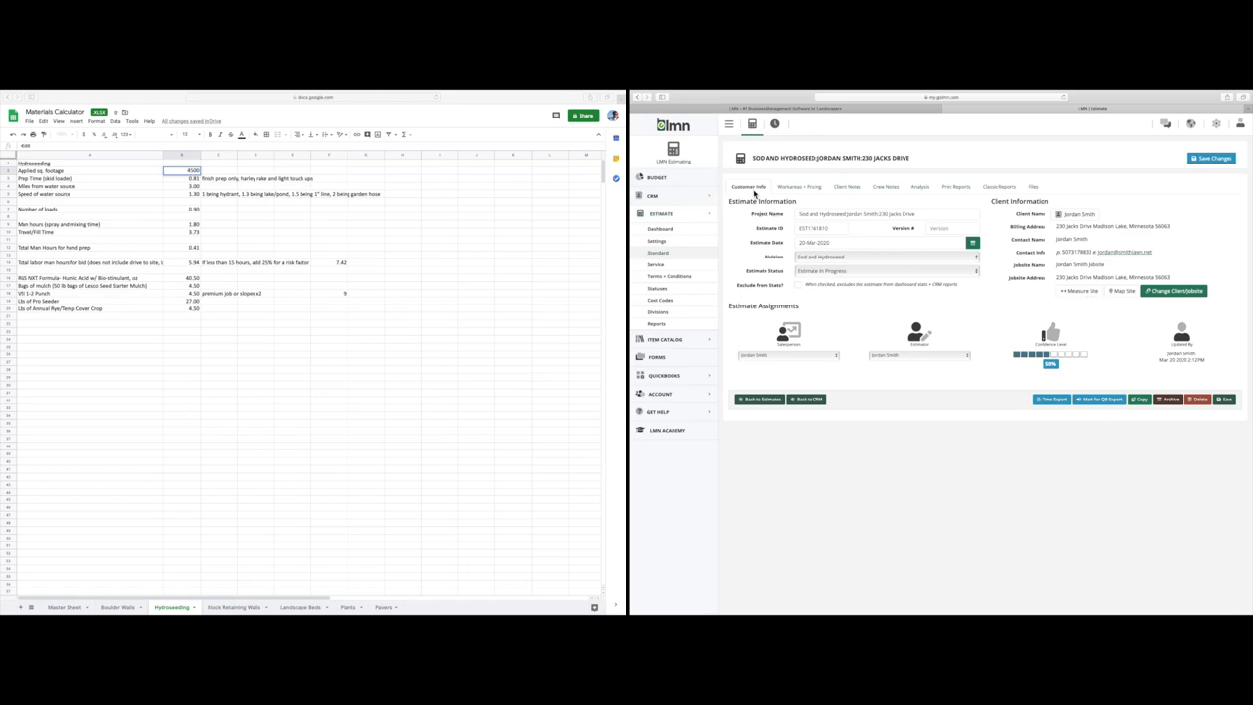
Open the site measuring map and begin outlining the lawn behind the house.
left_click(1076, 291)
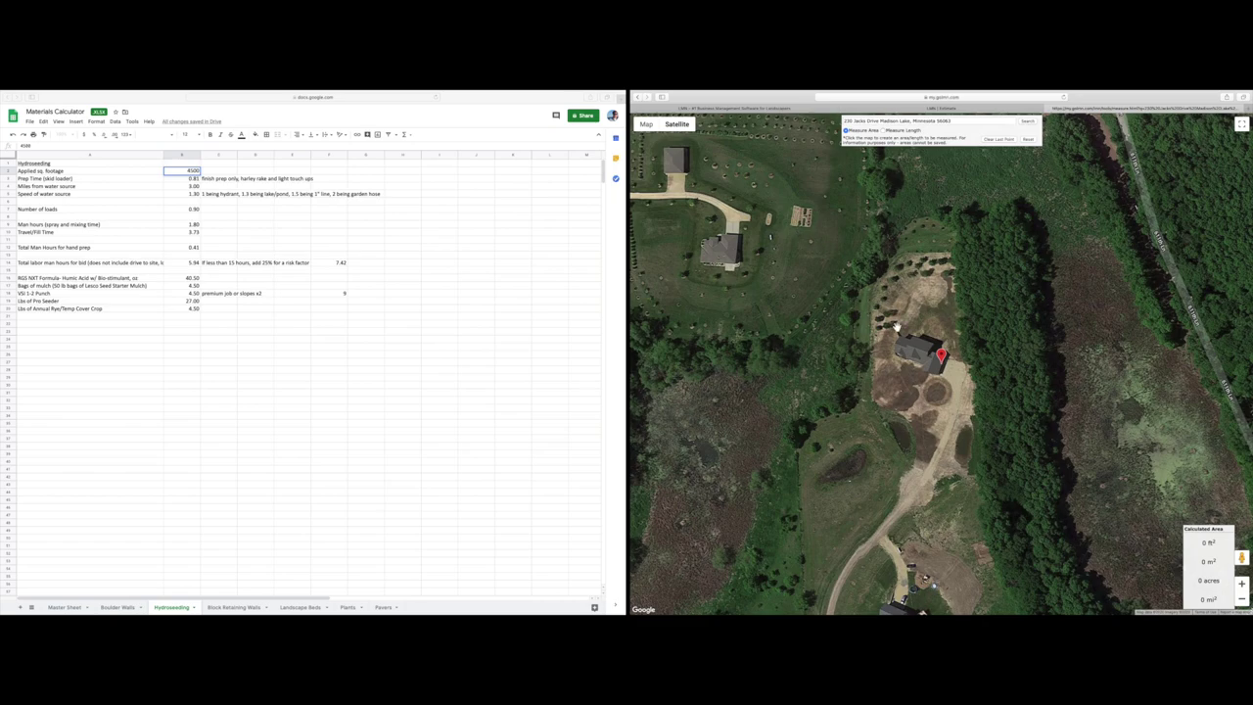
left_click(954, 256)
left_click(897, 257)
left_click(888, 270)
left_click(871, 308)
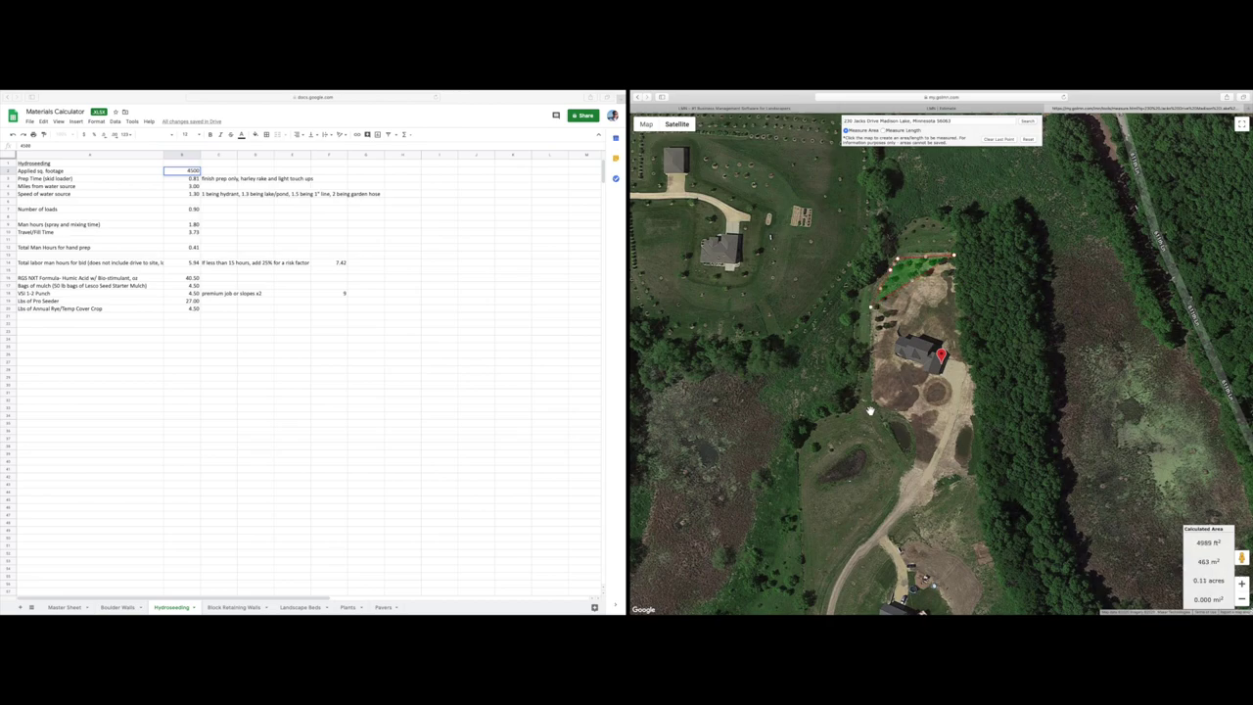
left_click(873, 404)
Close the lawn outline at 69851 ft² (1.60 acres) and return to the estimate.
left_click(898, 414)
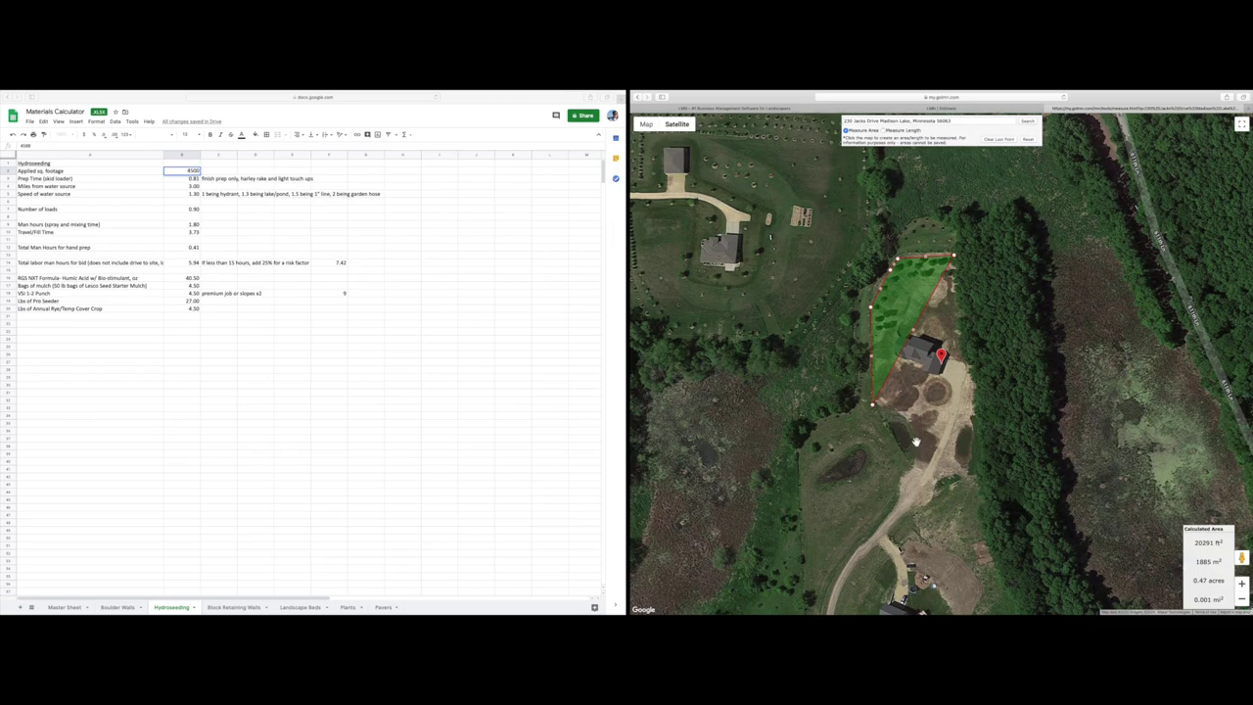
left_click(915, 441)
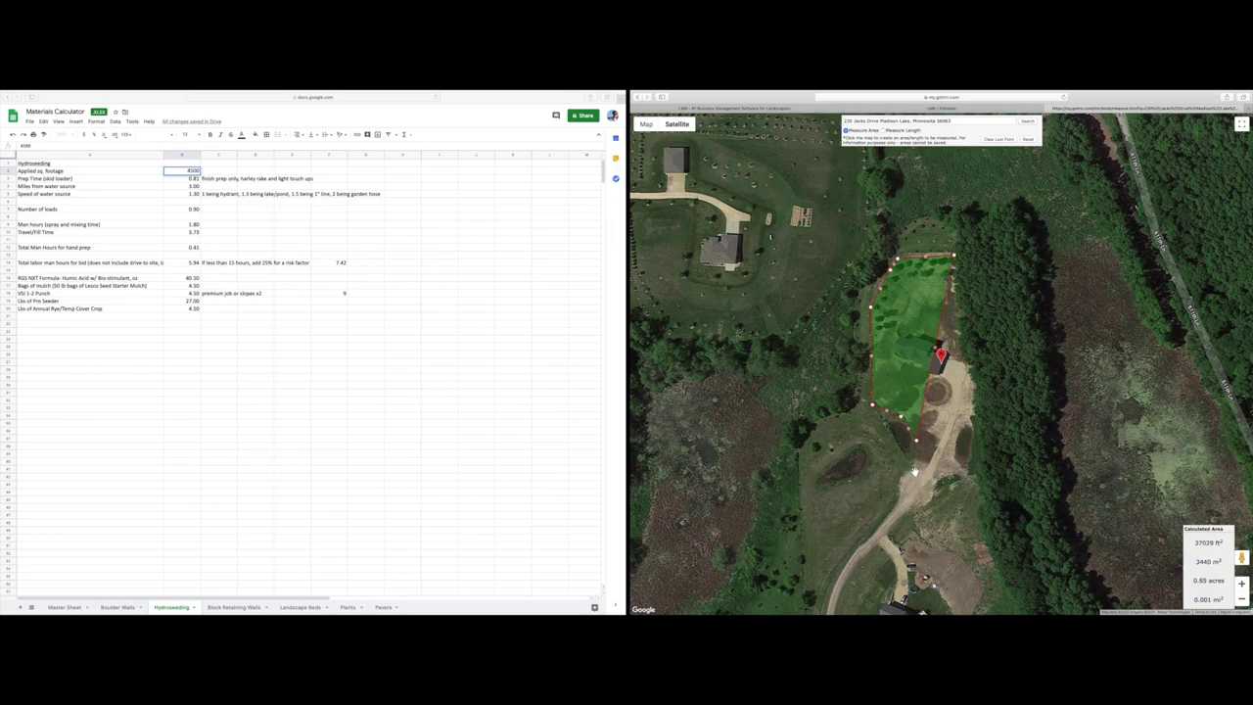
left_click(914, 472)
left_click(947, 482)
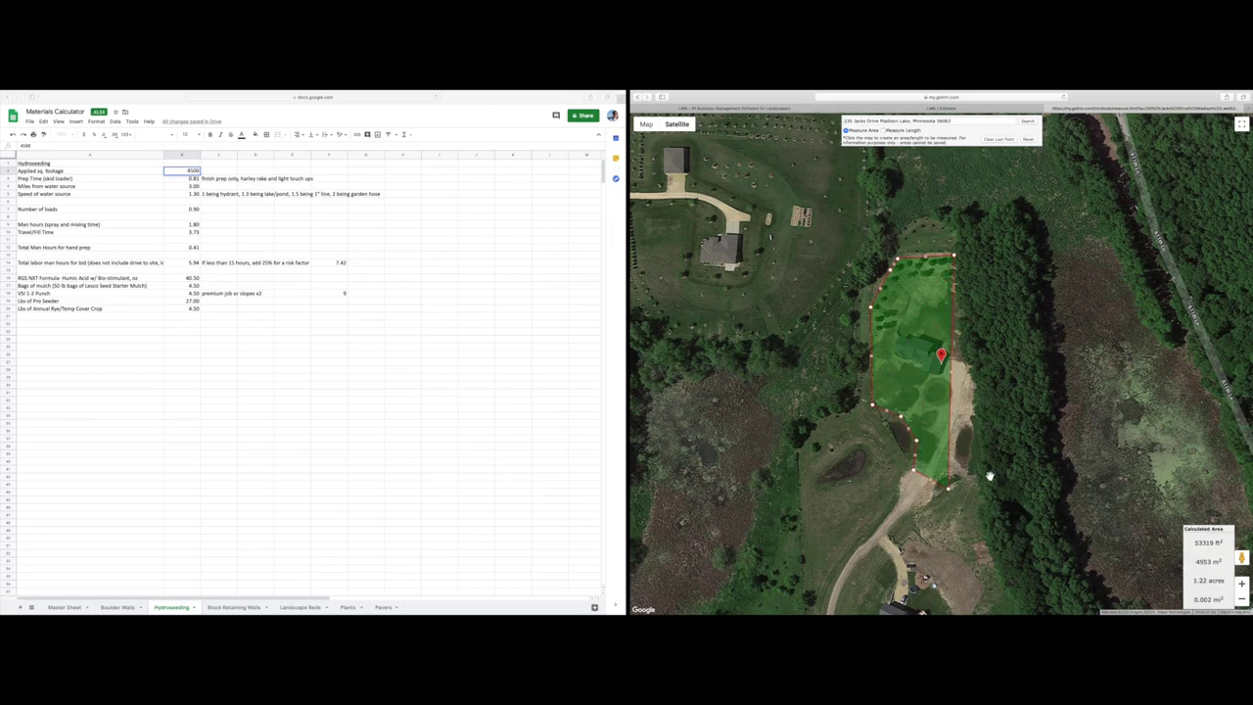
left_click(981, 478)
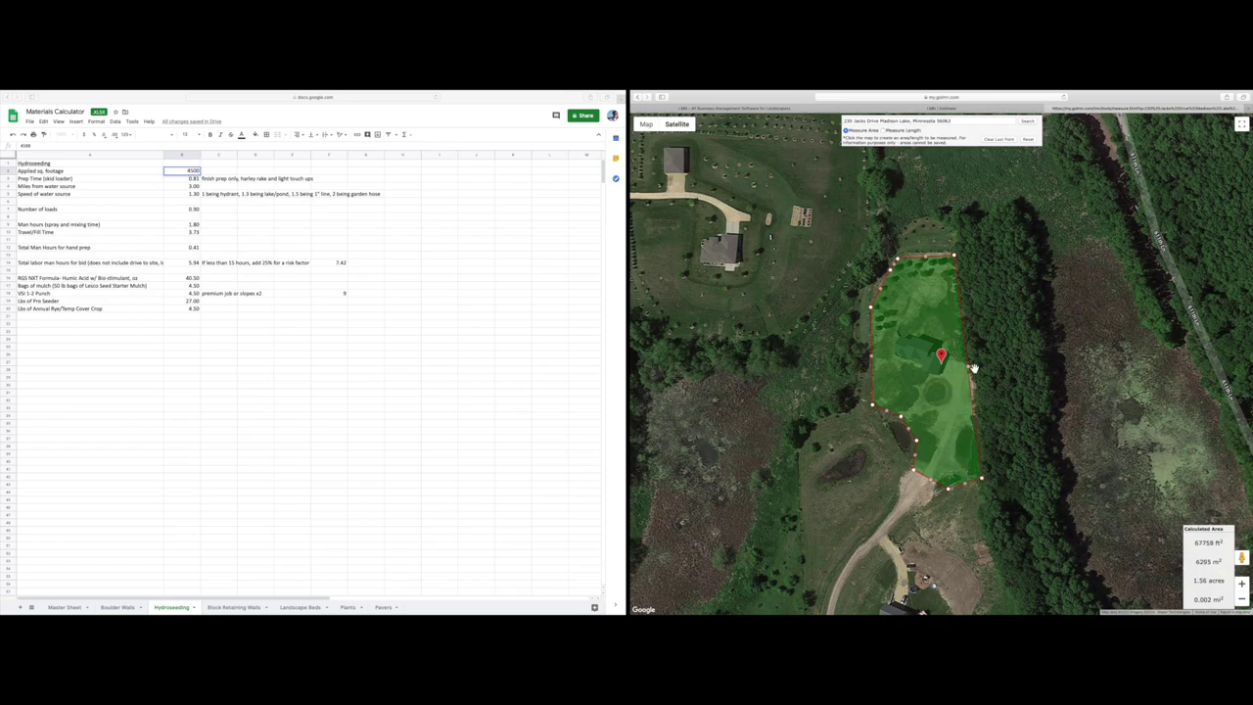
left_click(973, 367)
left_click(989, 116)
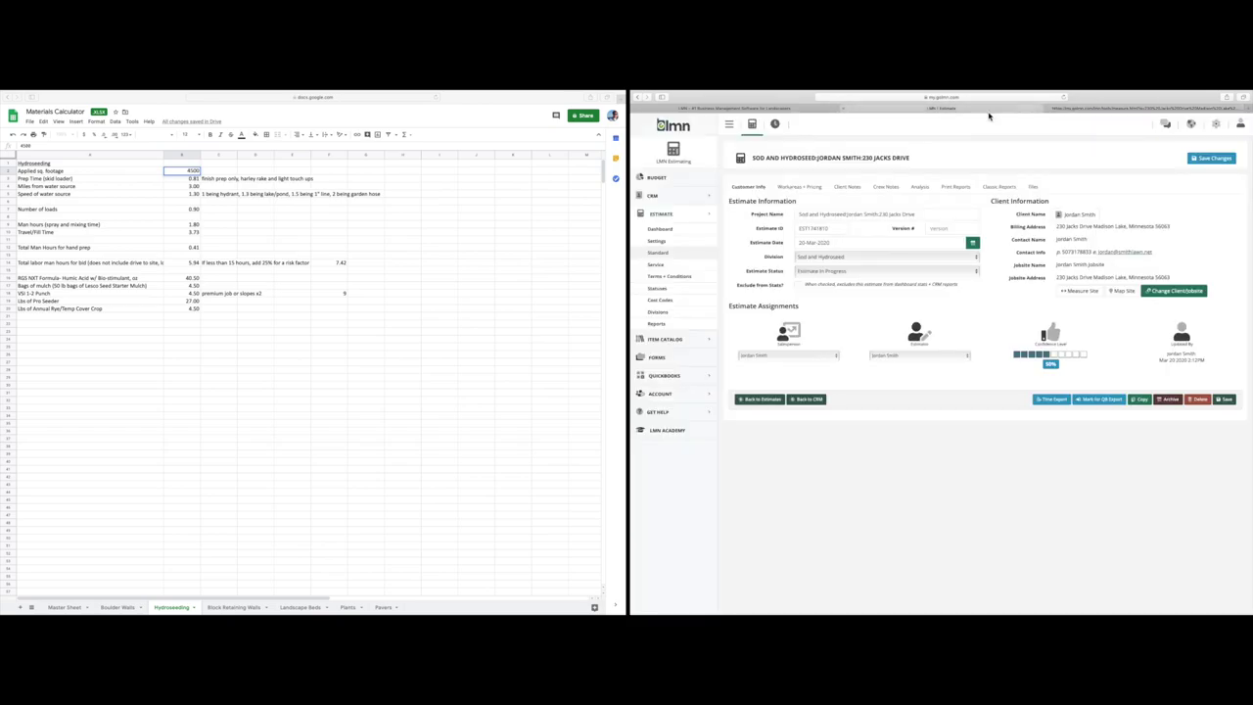
Reopen LMN's Workareas + Pricing and set the sheet's applied square footage (B2) to 70,000.
left_click(799, 186)
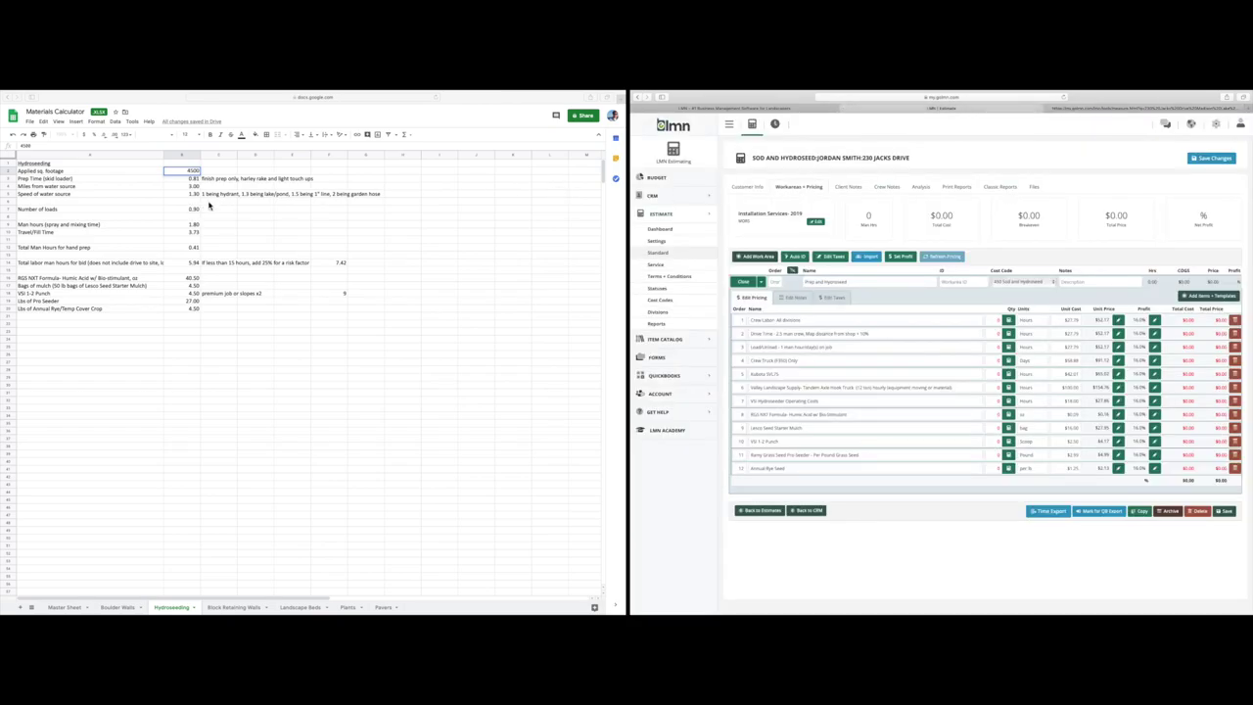
double_click(191, 171)
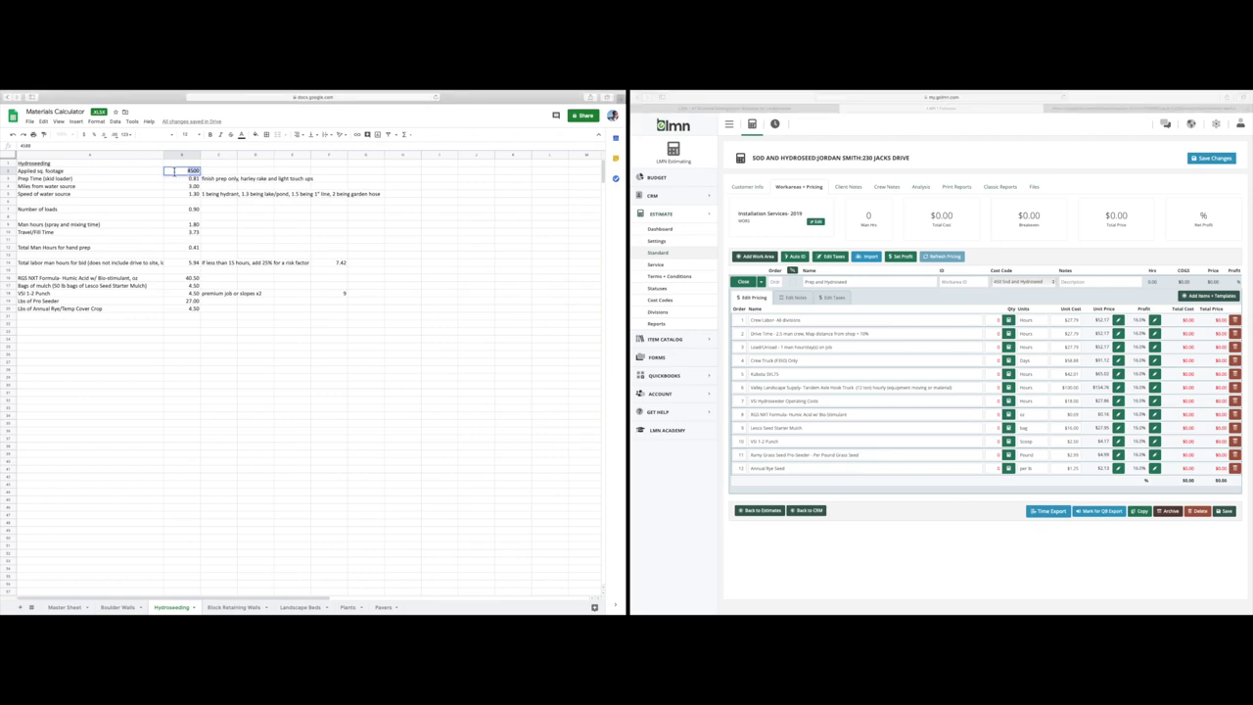
type("78")
key("Return")
Set miles from water source in B4 to 1.
left_click(190, 187)
type("1")
left_click(182, 196)
Change the Number of loads formula in B7 to =B2/5000, then check the B9 and B10 formulas.
left_click(194, 211)
left_click(43, 148)
left_click_drag(43, 148, 34, 149)
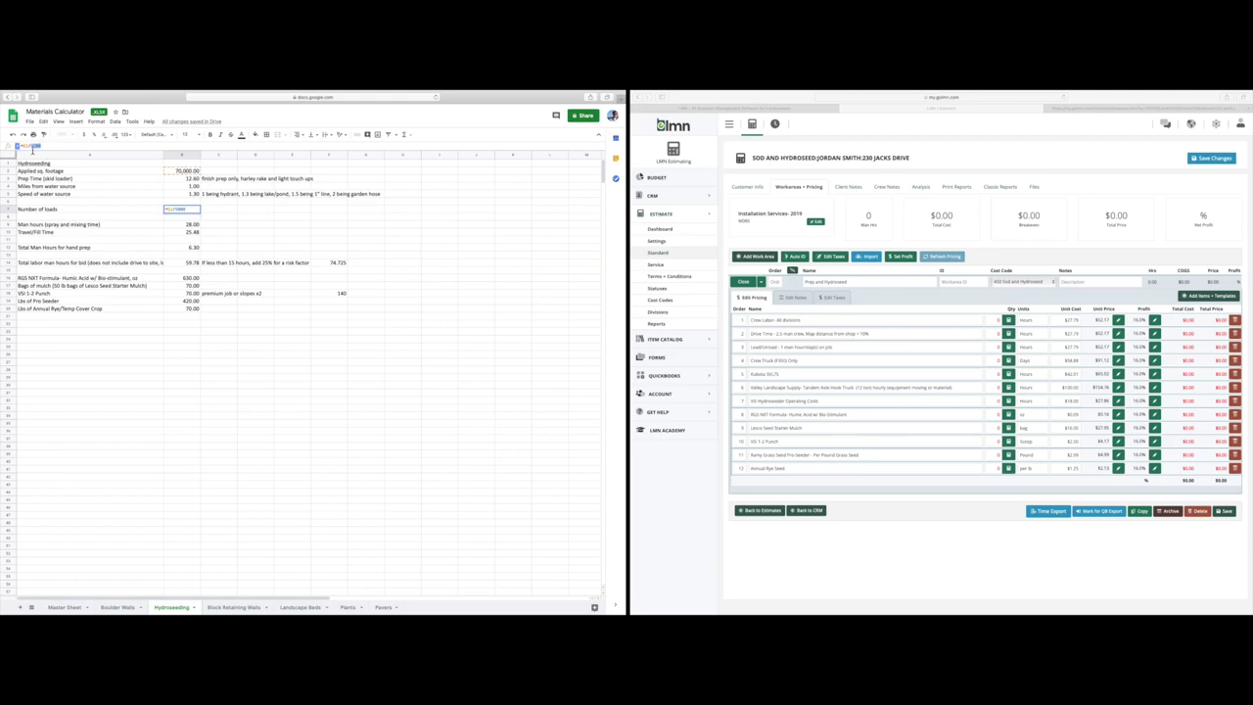
type("5000")
left_click(212, 218)
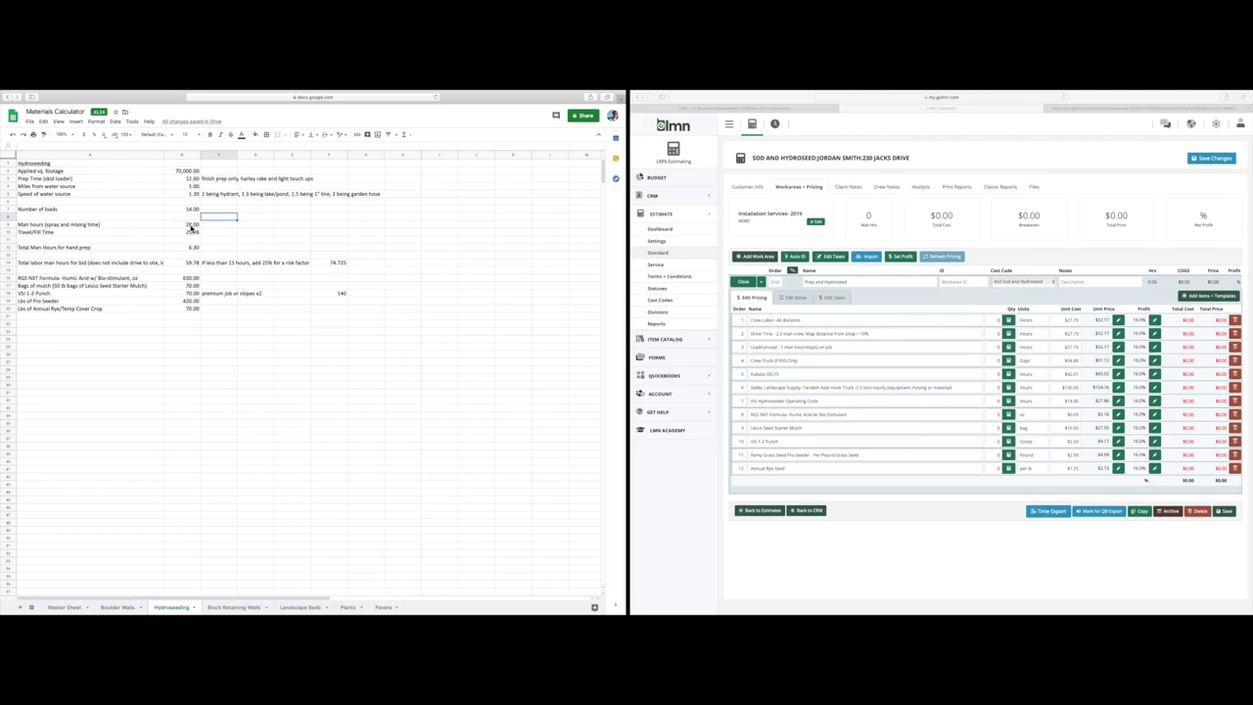
left_click(193, 225)
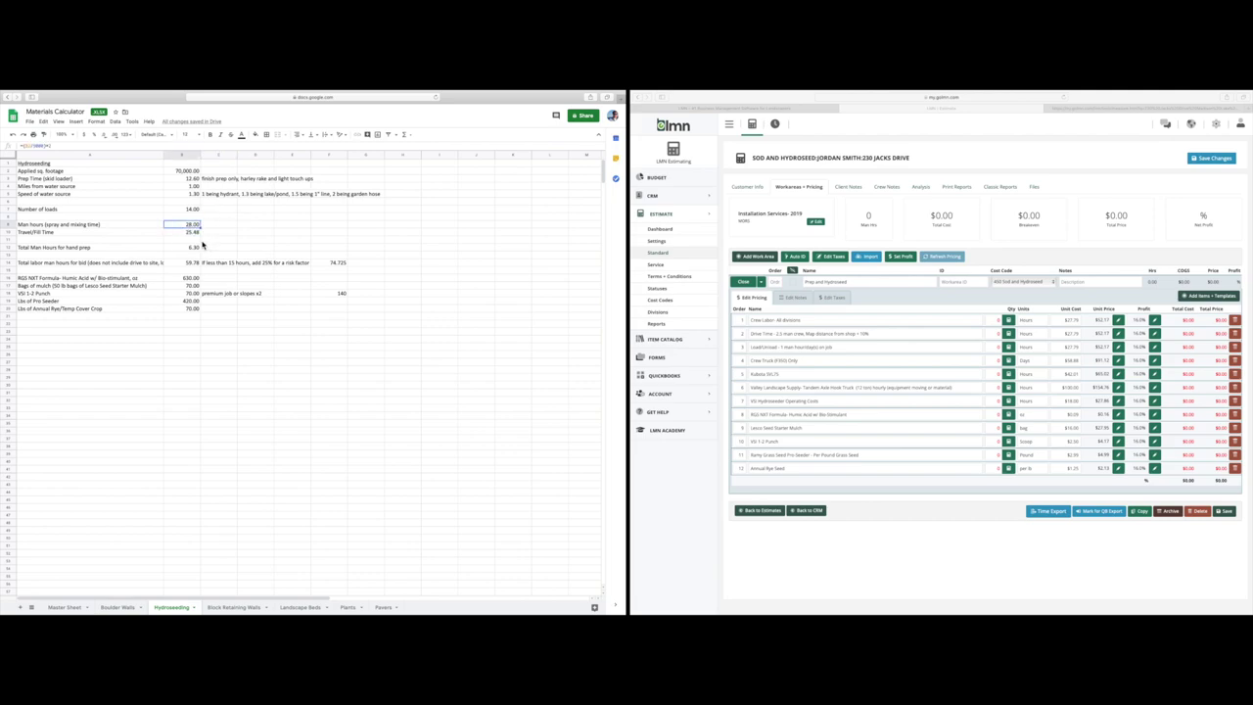
left_click(194, 233)
left_click(190, 248)
left_click(192, 265)
left_click(346, 265)
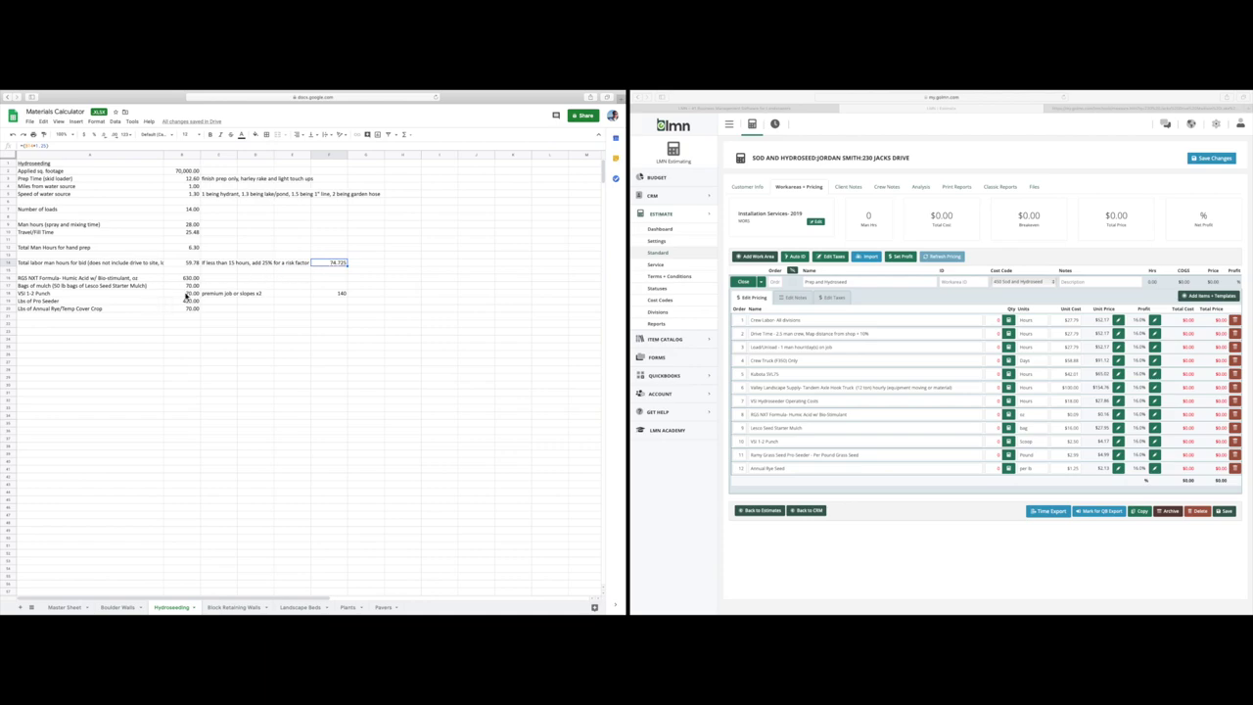
left_click(192, 282)
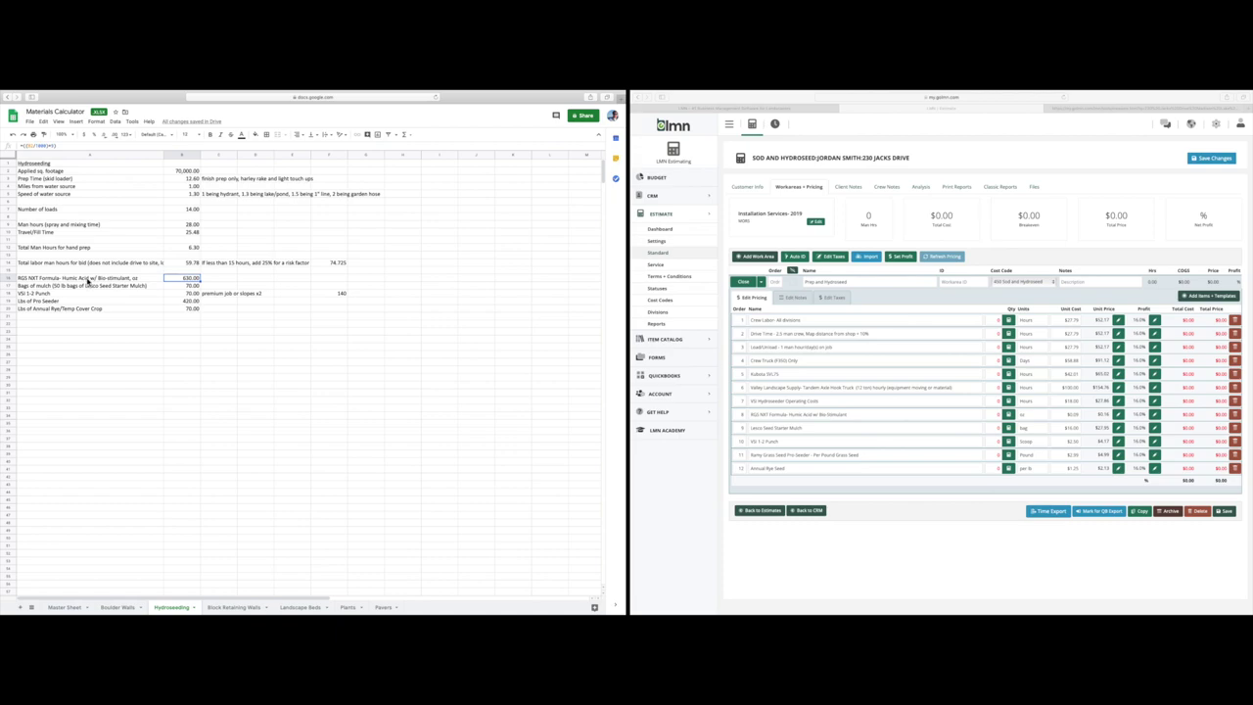
left_click(186, 286)
left_click(191, 295)
left_click(192, 302)
left_click(1000, 322)
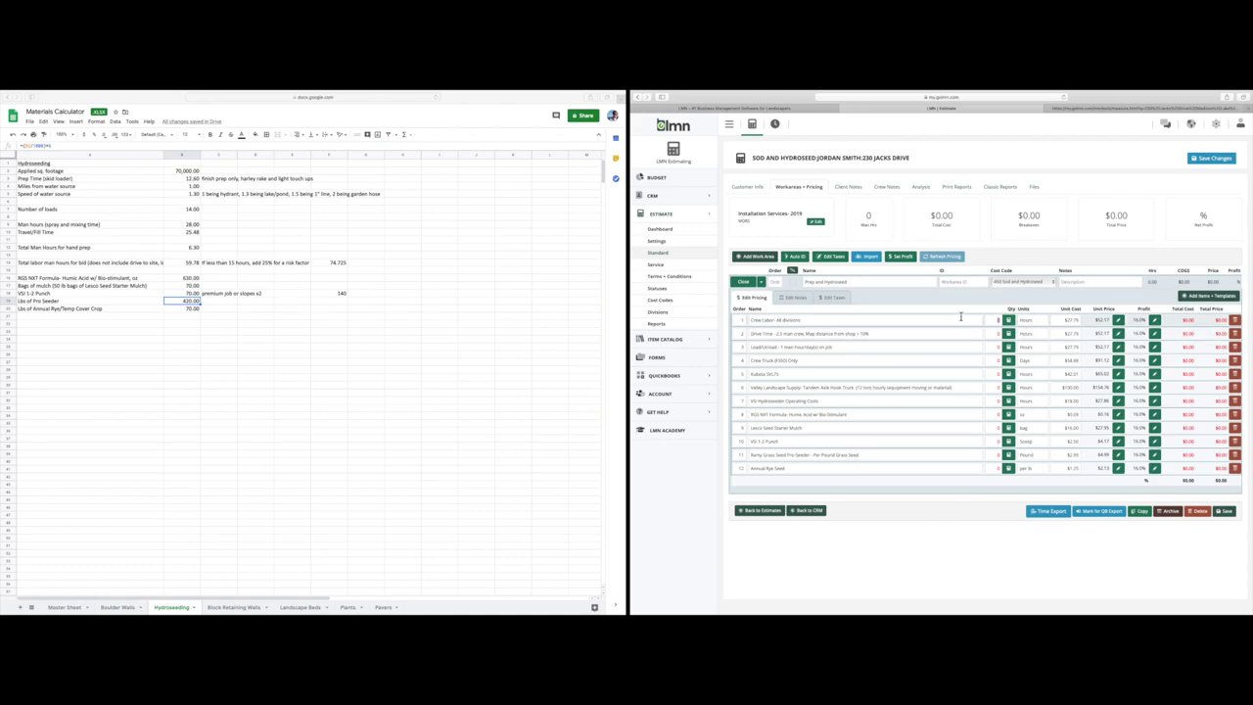
Enter quantities of 60 for crew labor, 0.5 for drive time and 1 for load/unload.
left_click(991, 320)
type("60")
left_click(999, 334)
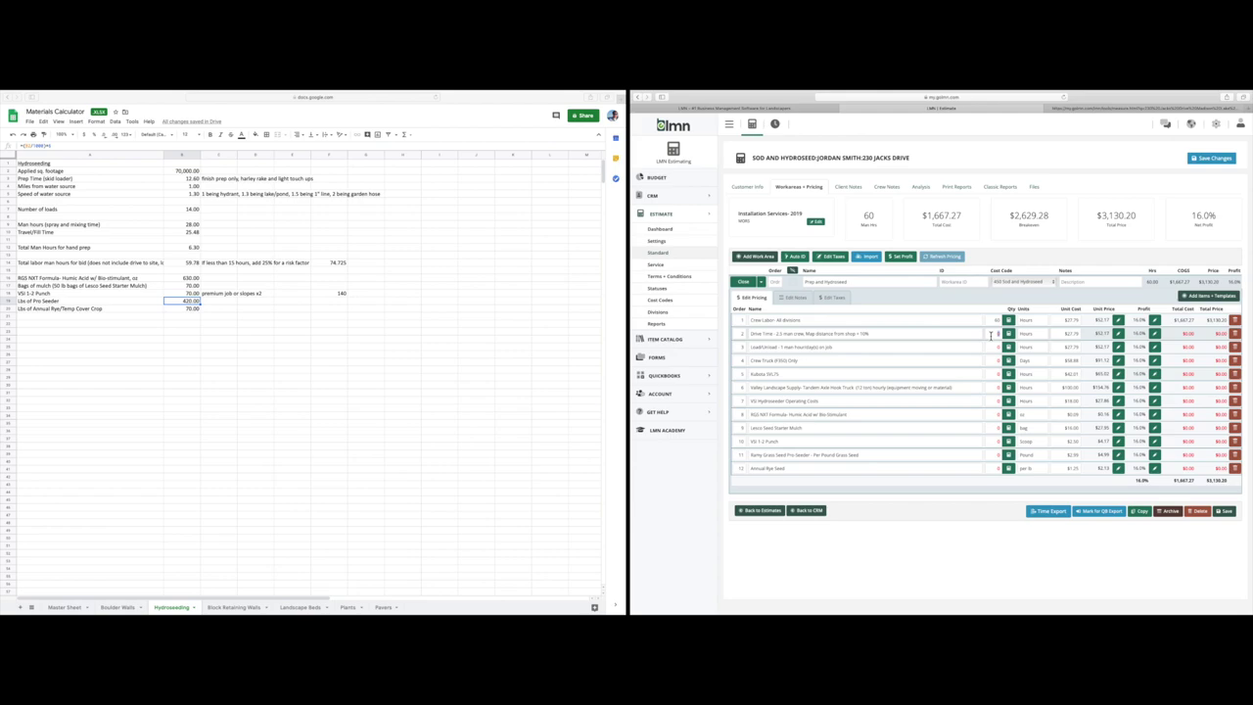
left_click(991, 333)
type("0.5")
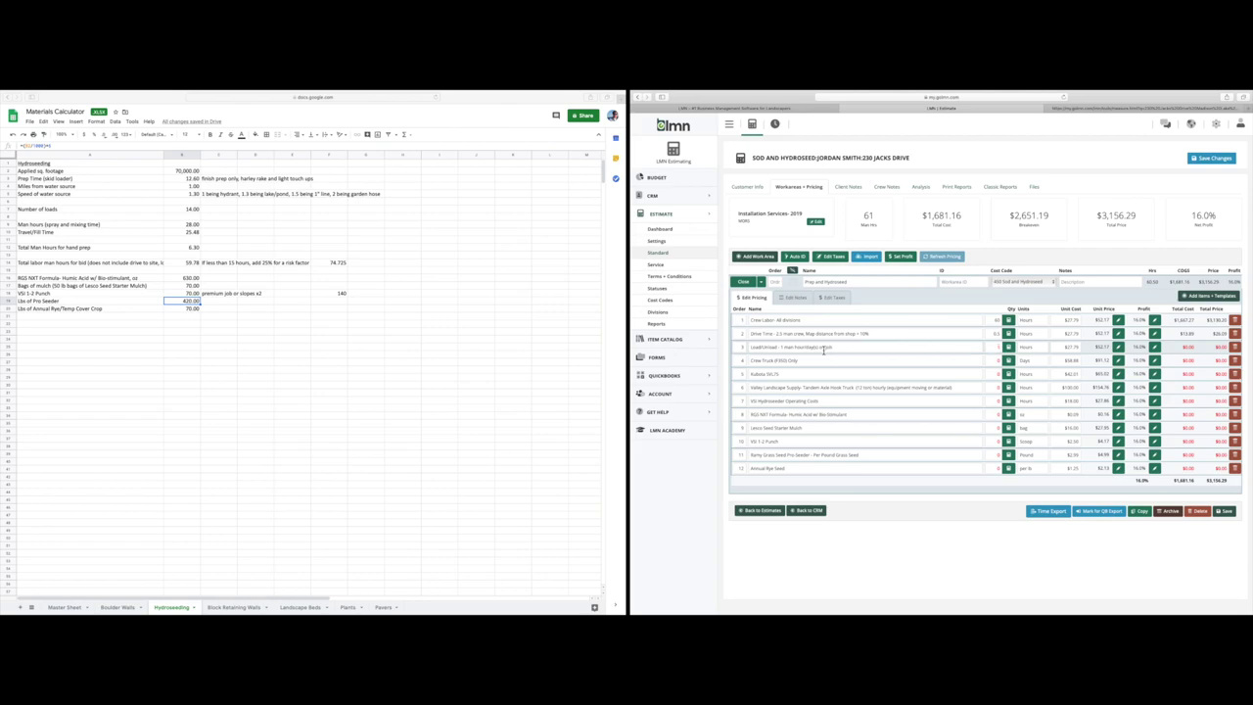
type("1")
left_click(1054, 359)
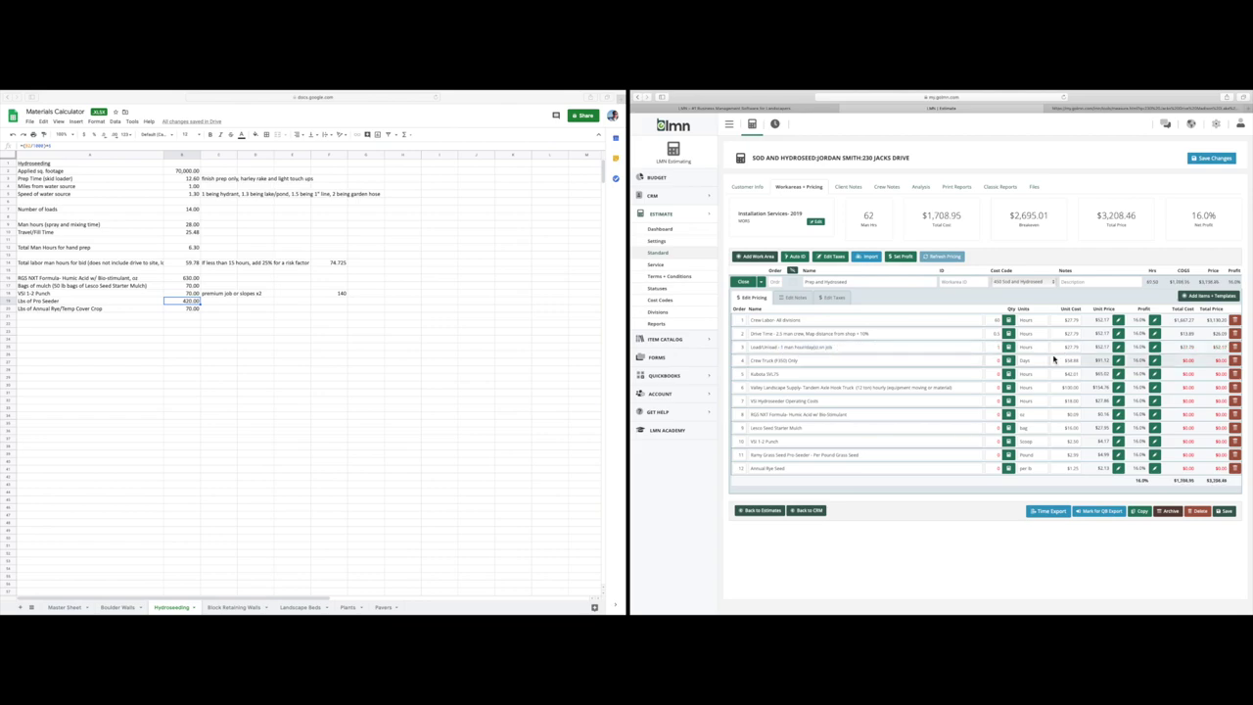
Enter crew truck 11.5, row 6 quantity 1.5, bio-stimulant 630, plus the mulch and punch quantities.
left_click(997, 361)
type("1")
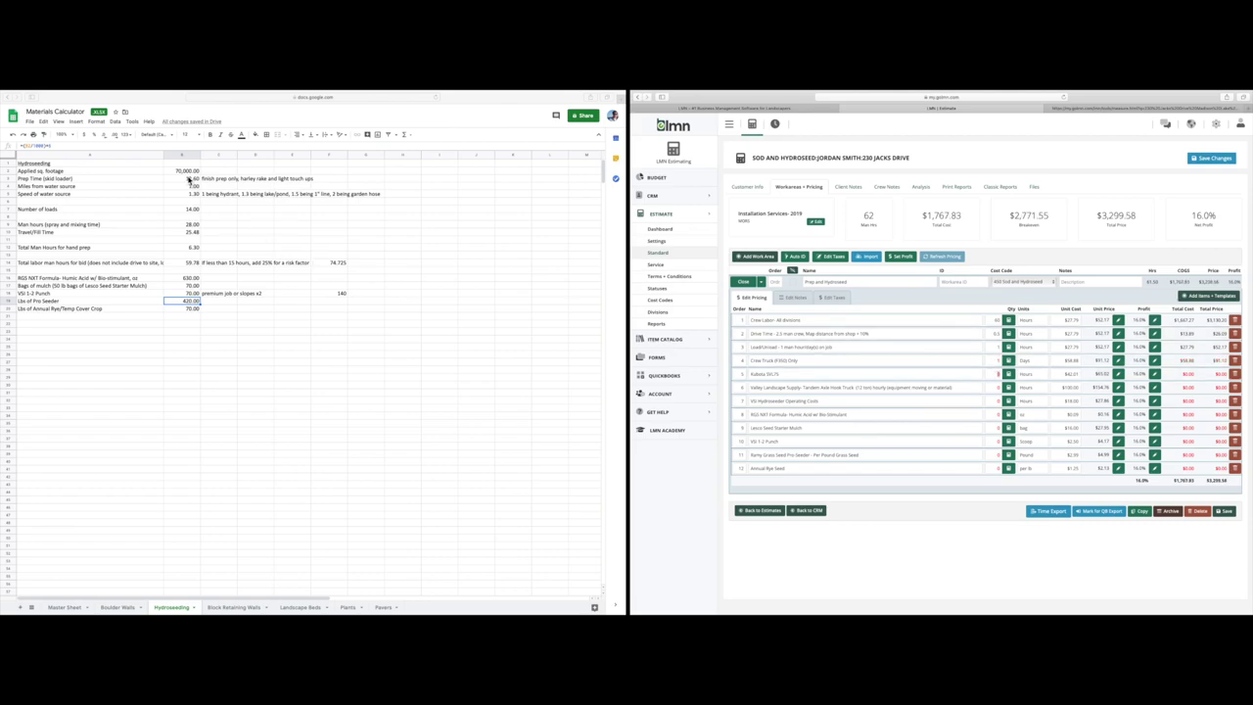
type("1.5")
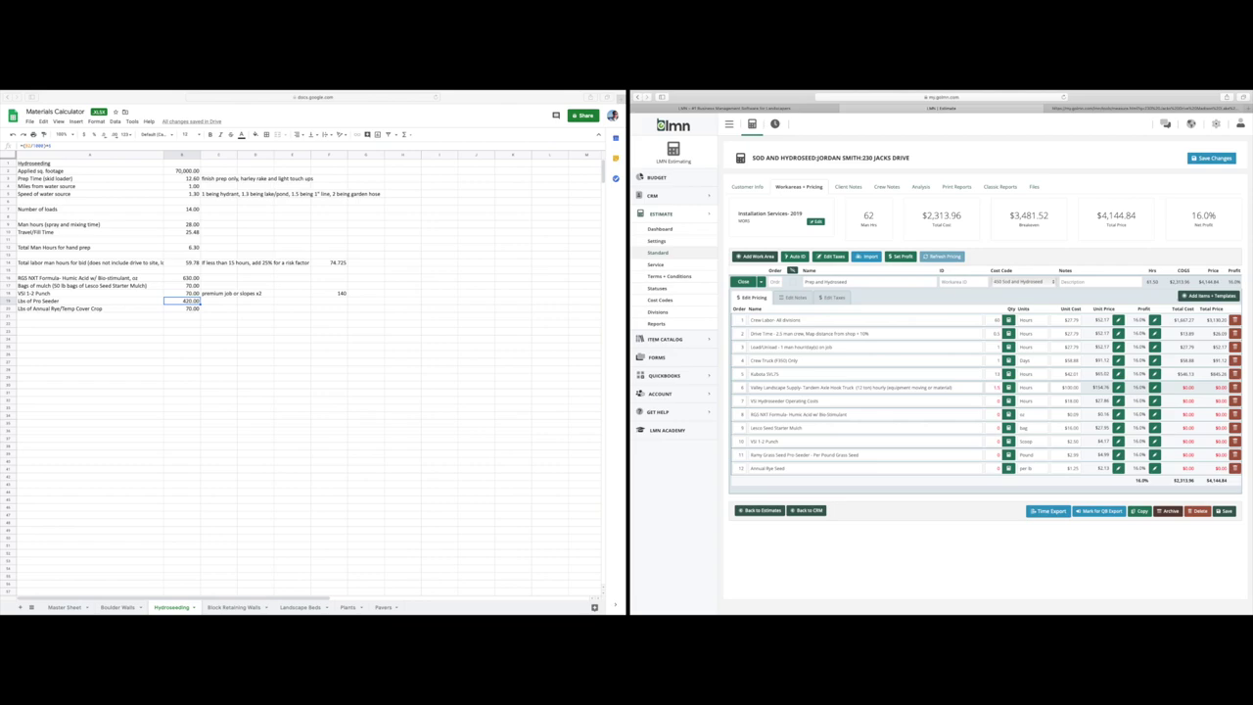
left_click(997, 401)
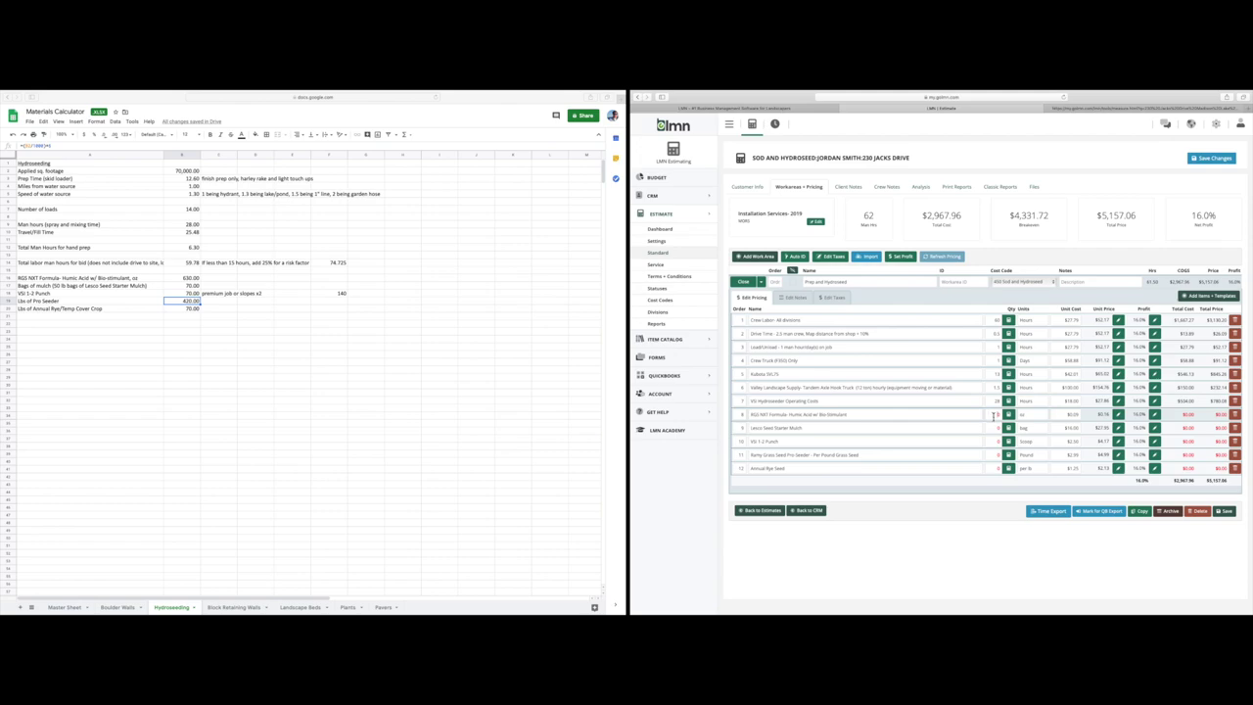
left_click(994, 417)
type("630")
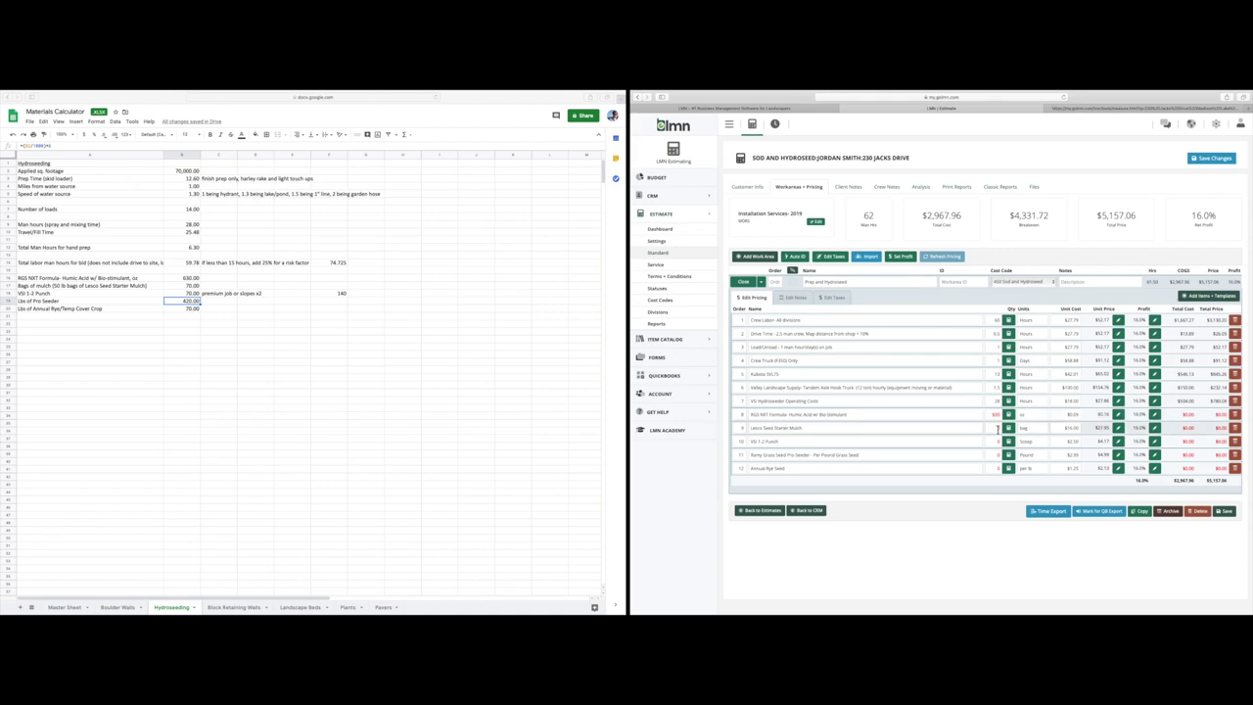
left_click(998, 428)
left_click(997, 441)
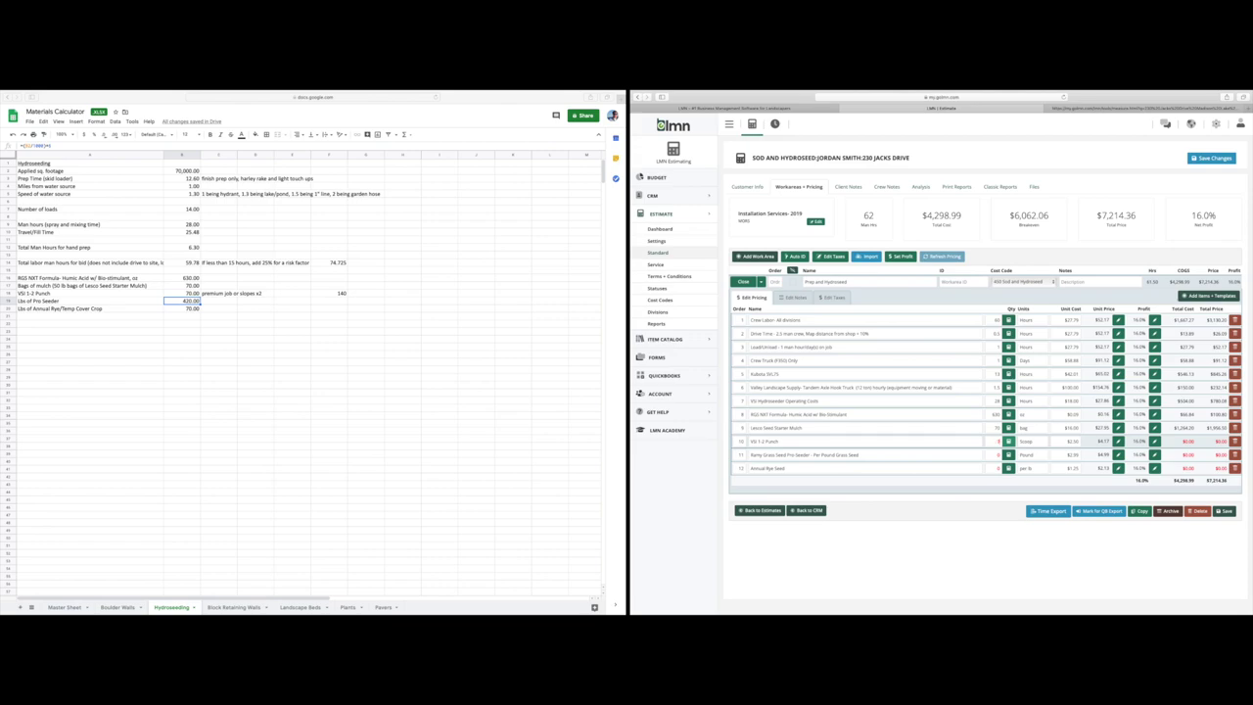
left_click(1065, 442)
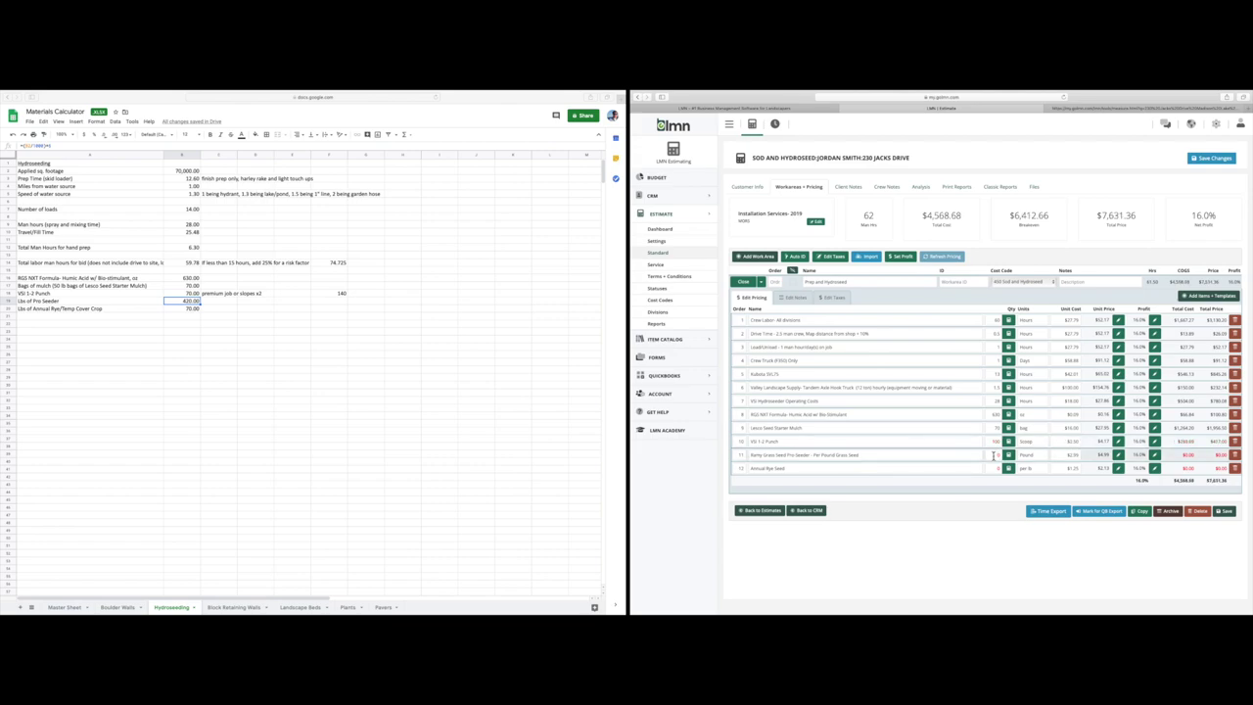
Set the grass seed quantity to 420 and fill in the annual rye seed line.
left_click(995, 455)
type("8")
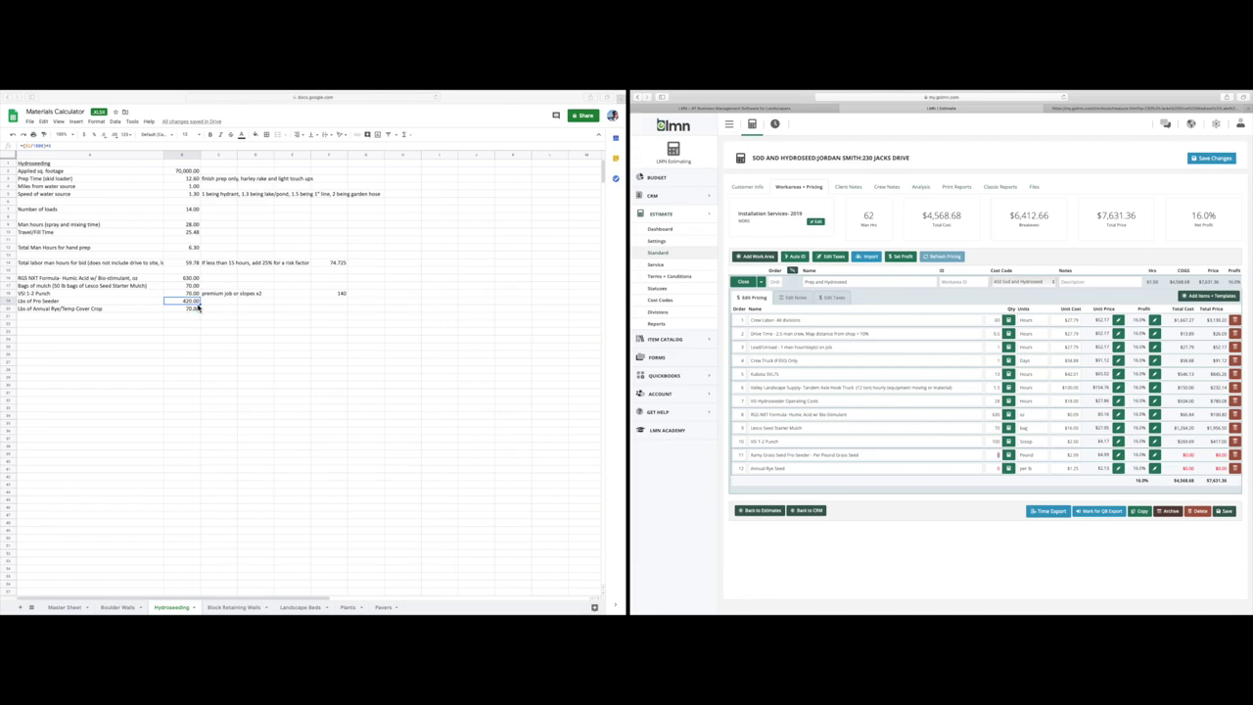
type("2")
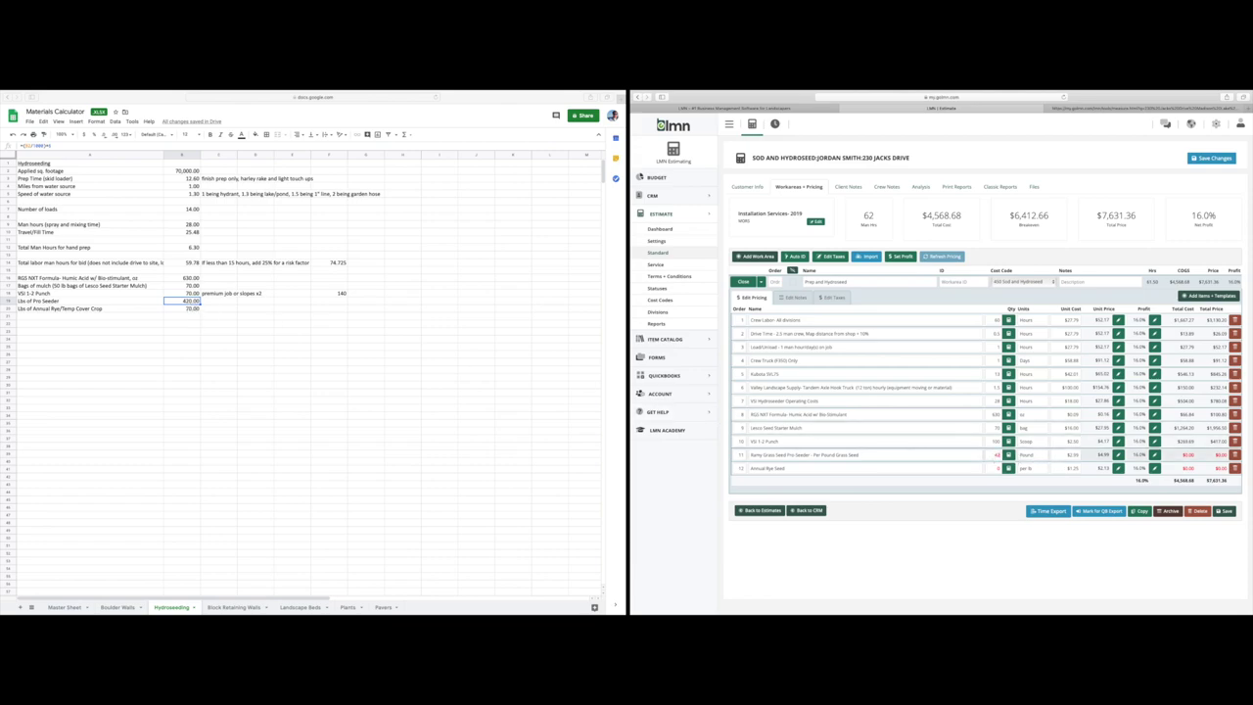
type("0")
left_click(997, 469)
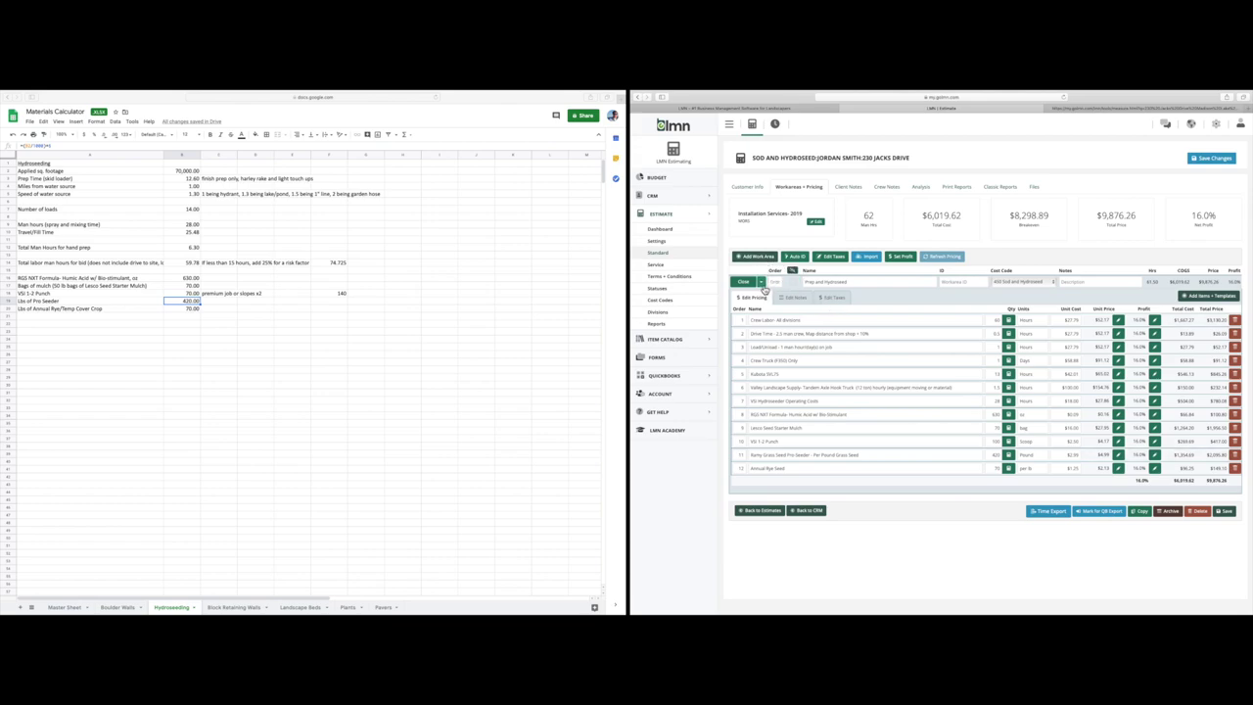
left_click(762, 281)
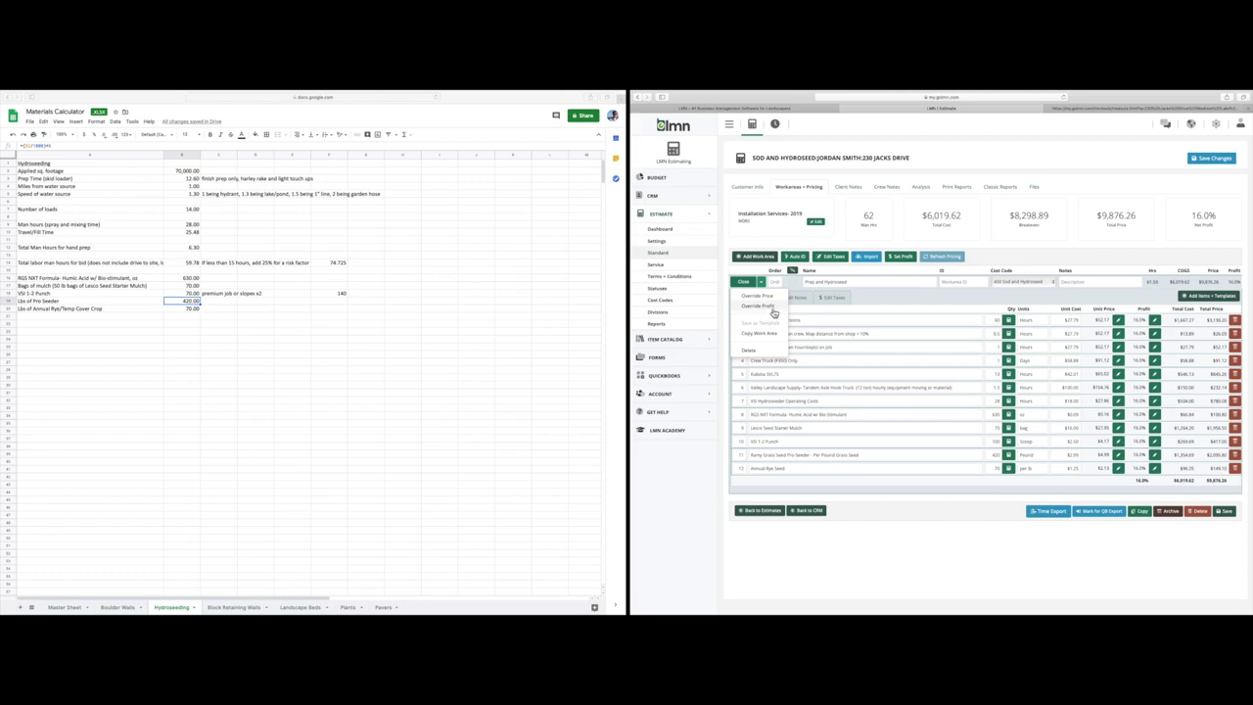
Override every line item's profit to 25%, raising the total price to $11,061.57.
left_click(771, 307)
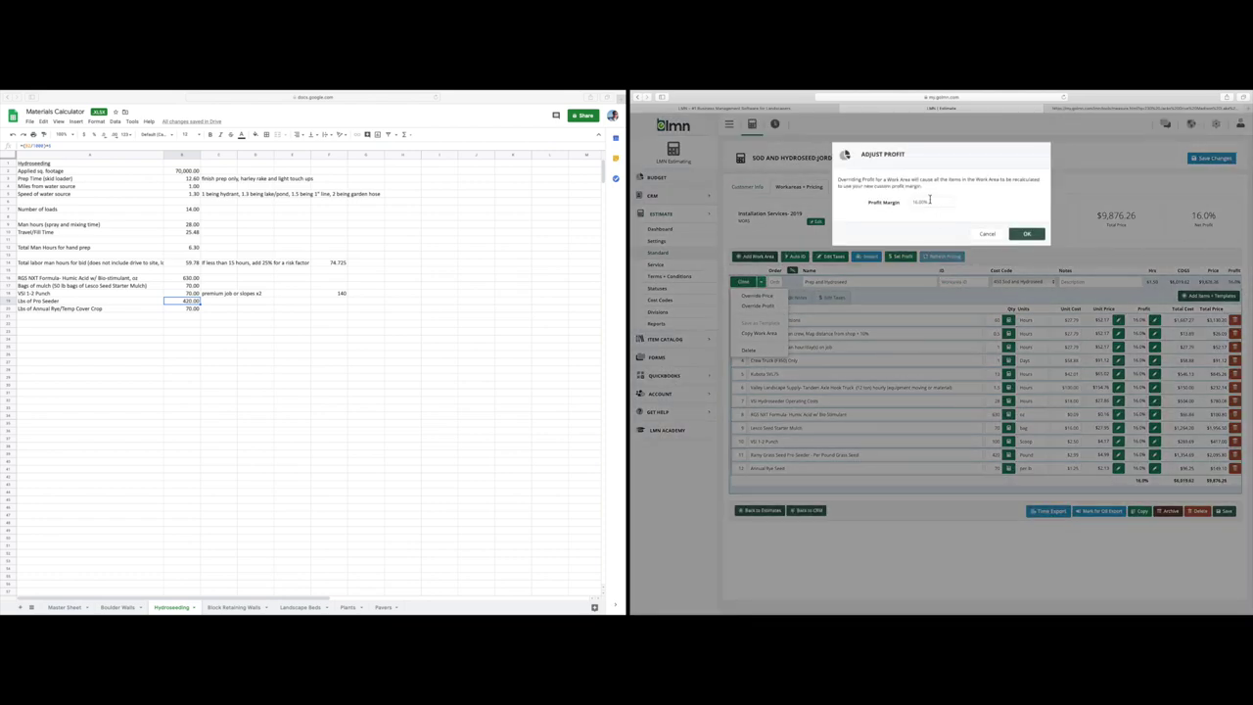
double_click(937, 204)
type("20")
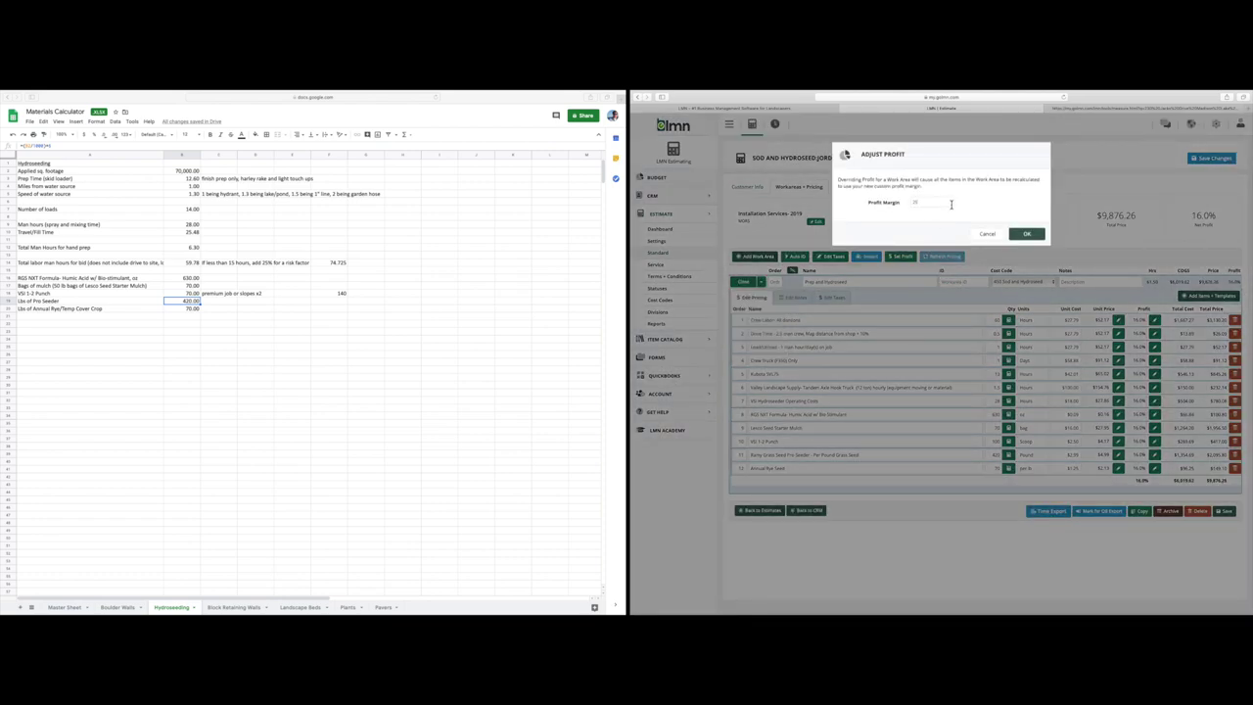
left_click(1027, 233)
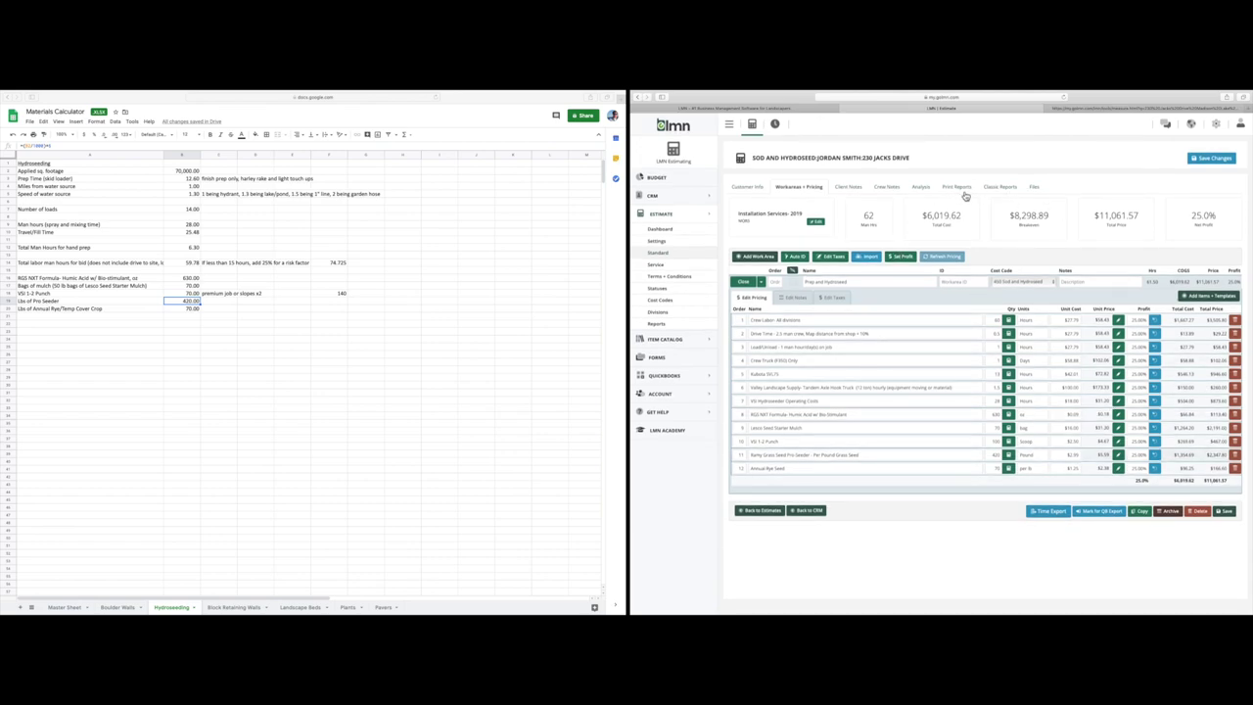
left_click(921, 188)
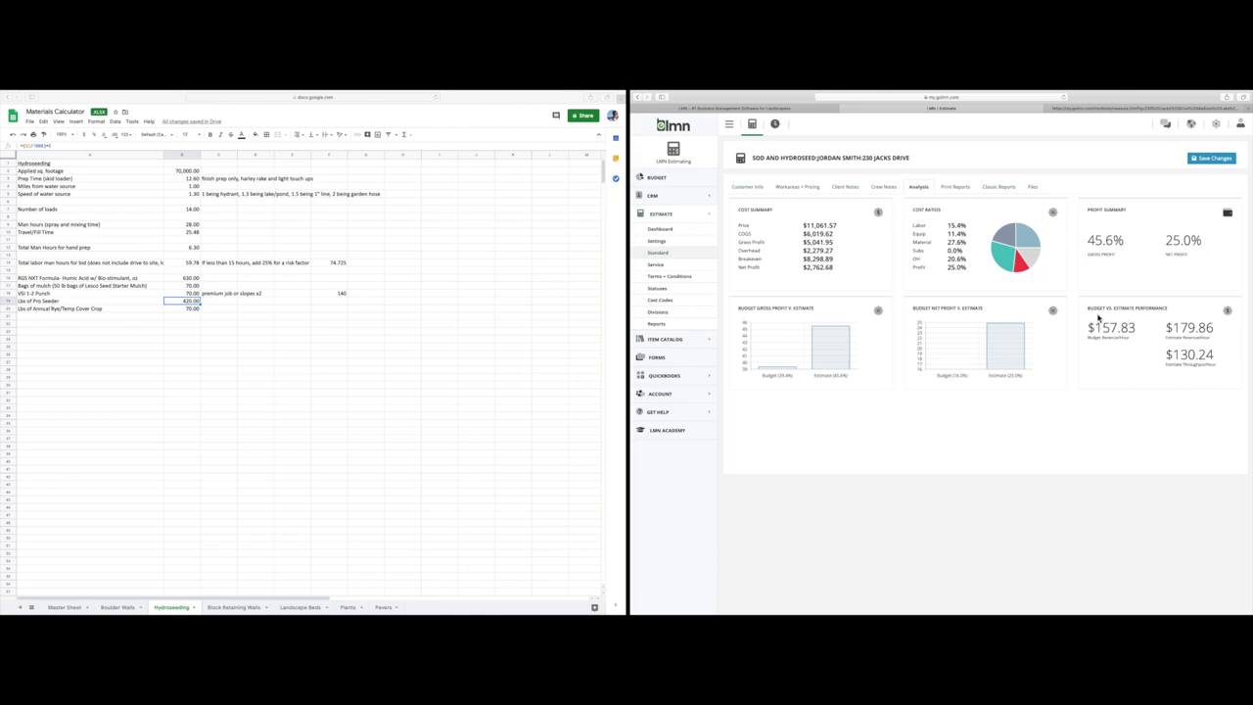
left_click_drag(804, 225, 843, 227)
left_click_drag(804, 234, 839, 235)
left_click(803, 244)
left_click_drag(805, 225, 847, 254)
left_click_drag(952, 260, 968, 261)
left_click_drag(804, 259, 854, 262)
left_click_drag(804, 267, 838, 268)
left_click_drag(1092, 330, 1139, 336)
left_click_drag(1173, 330, 1219, 333)
left_click_drag(1165, 240, 1203, 241)
left_click(801, 188)
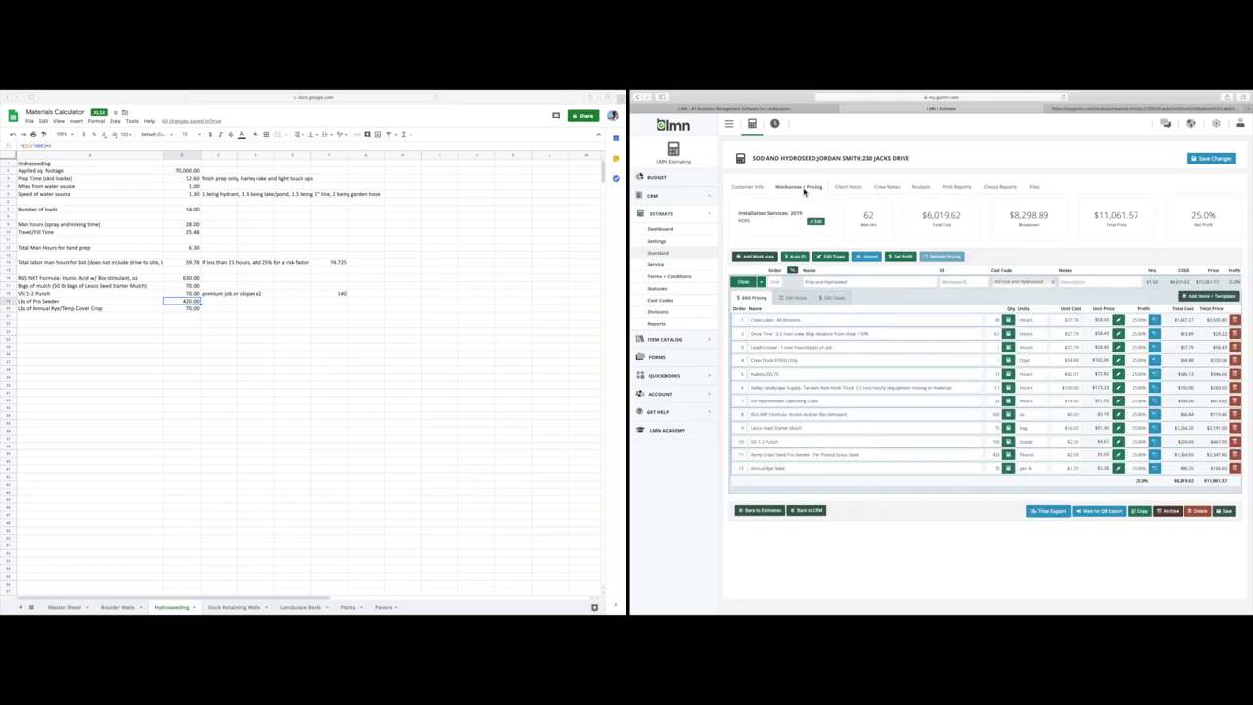
Override the work area profit back to 16% on all items and save the estimate.
left_click(761, 281)
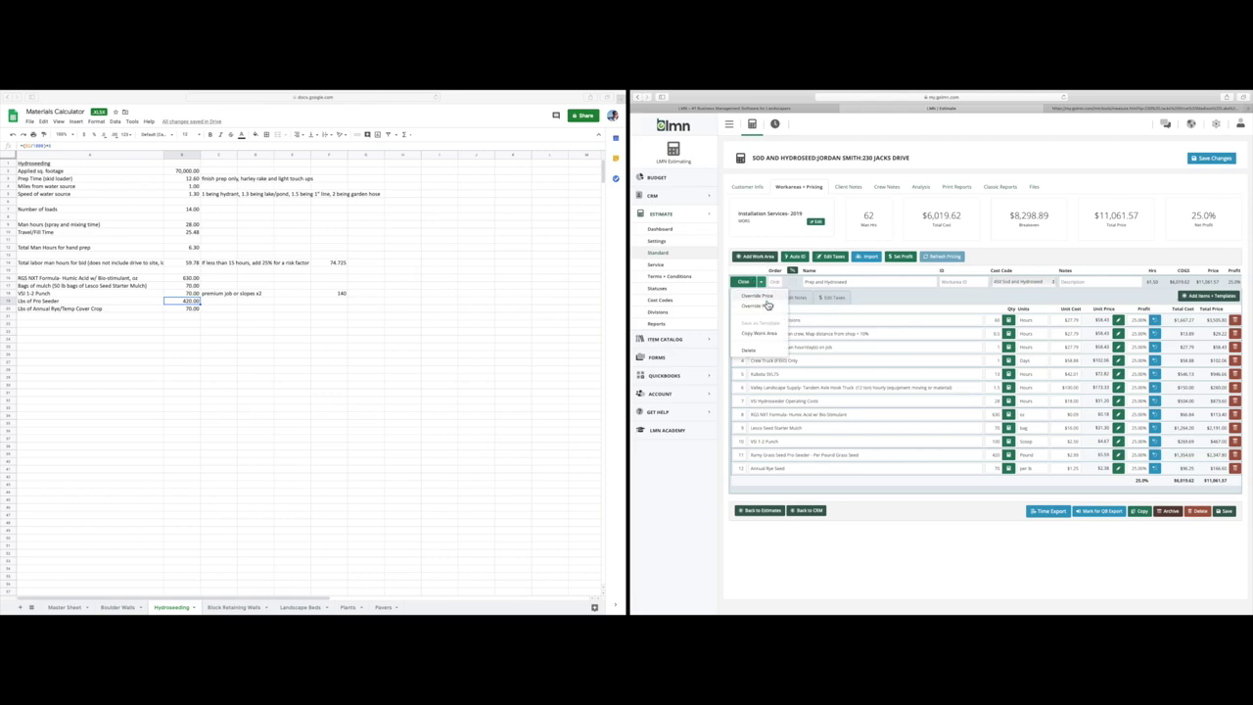
left_click(770, 307)
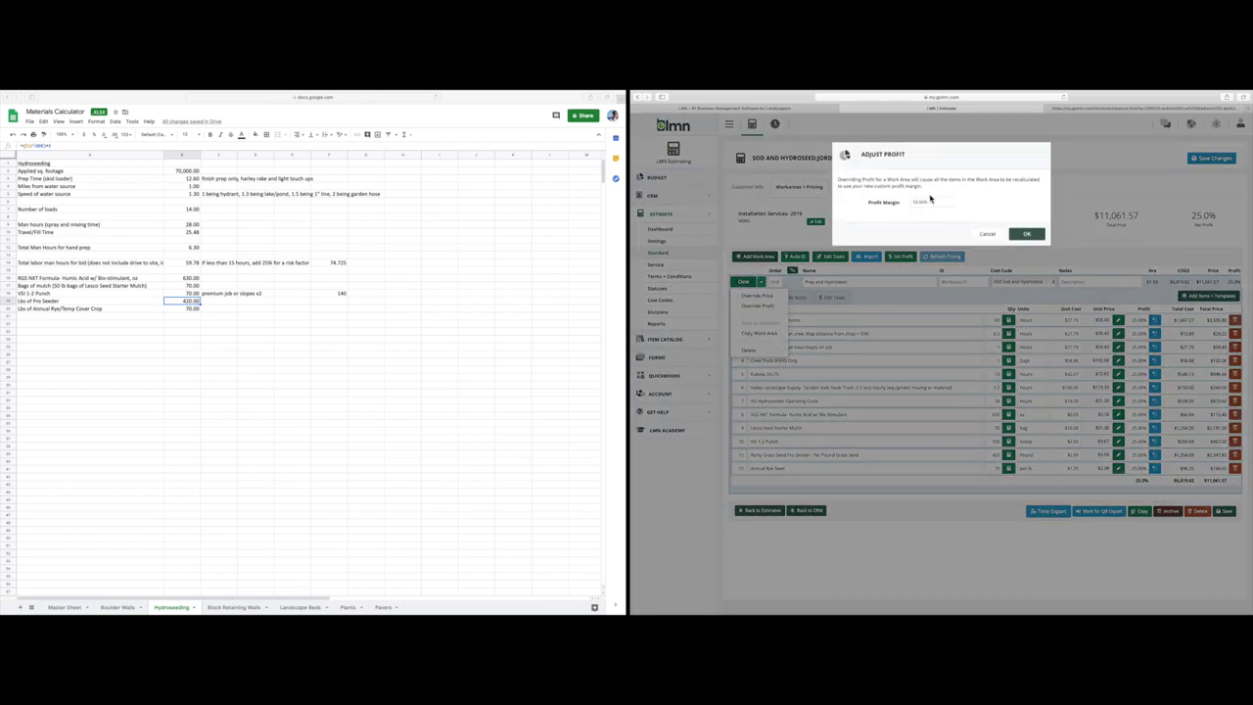
left_click(1028, 234)
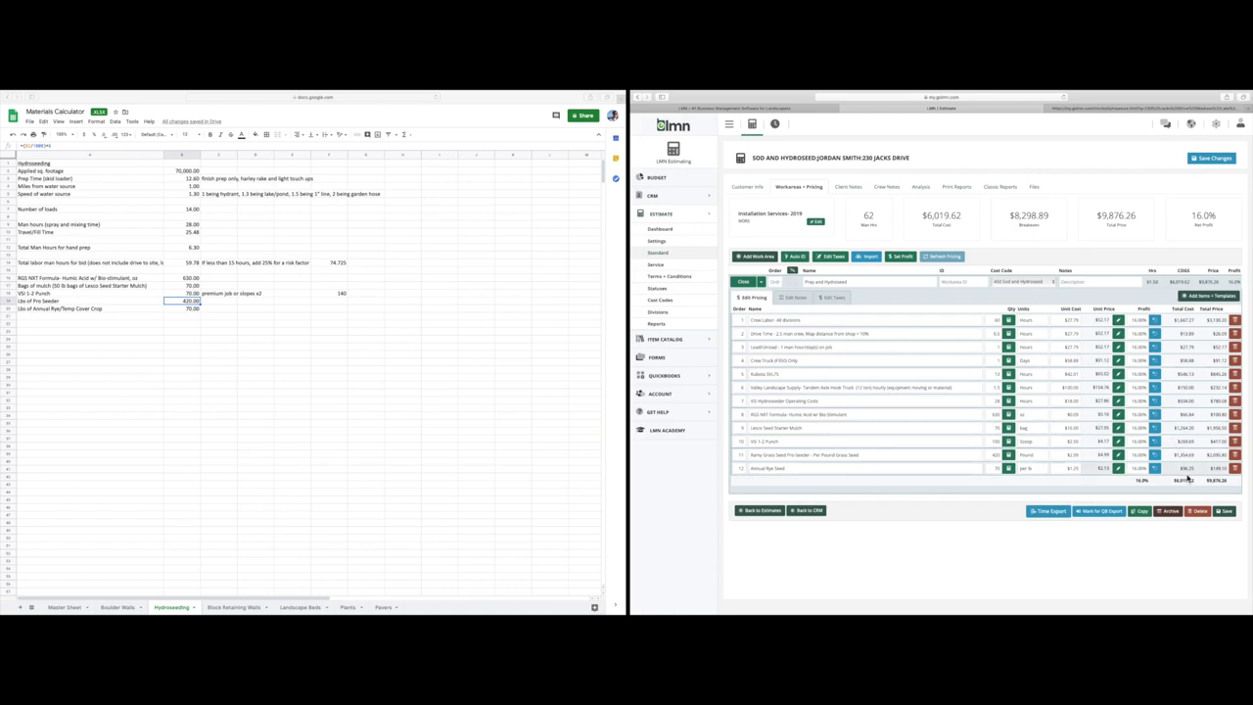
left_click(1226, 511)
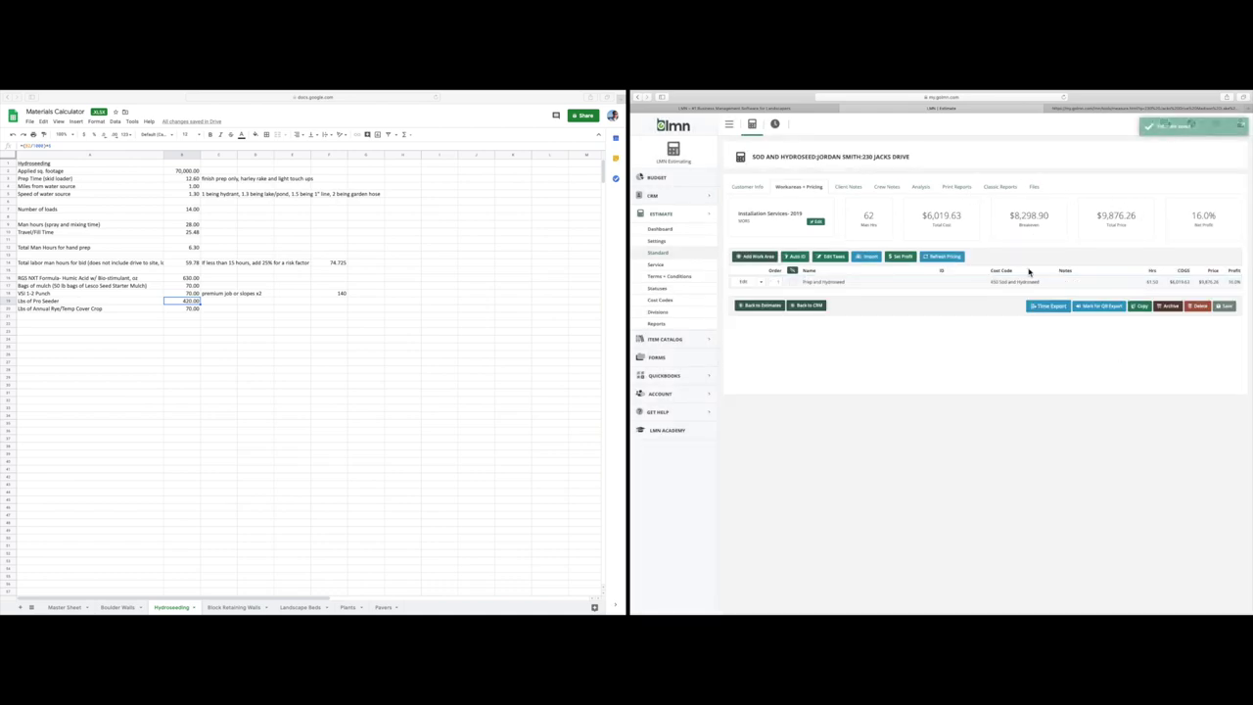
Review the budget versus estimate figures on the Analysis tab, then return to the pricing table.
left_click(923, 188)
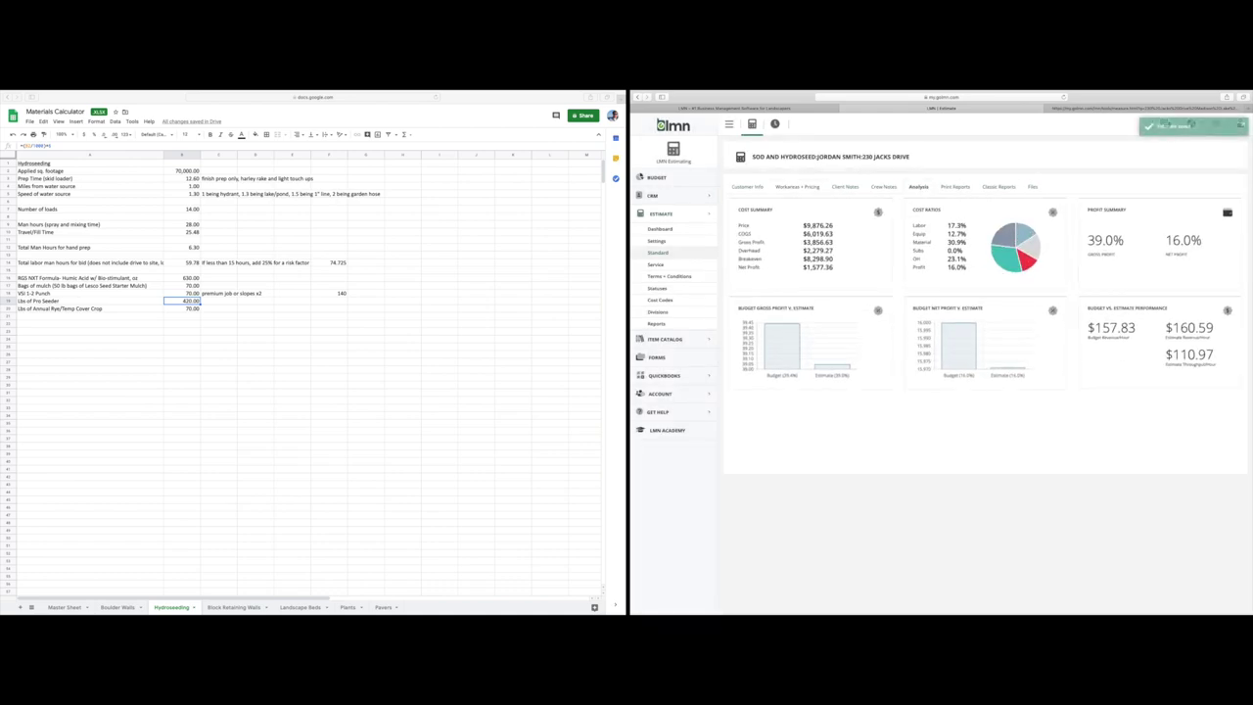
mouse_move(1094, 328)
left_mouse_down()
mouse_move(1219, 333)
mouse_move(1218, 355)
mouse_move(1166, 344)
mouse_move(1167, 333)
mouse_move(1113, 331)
left_mouse_up()
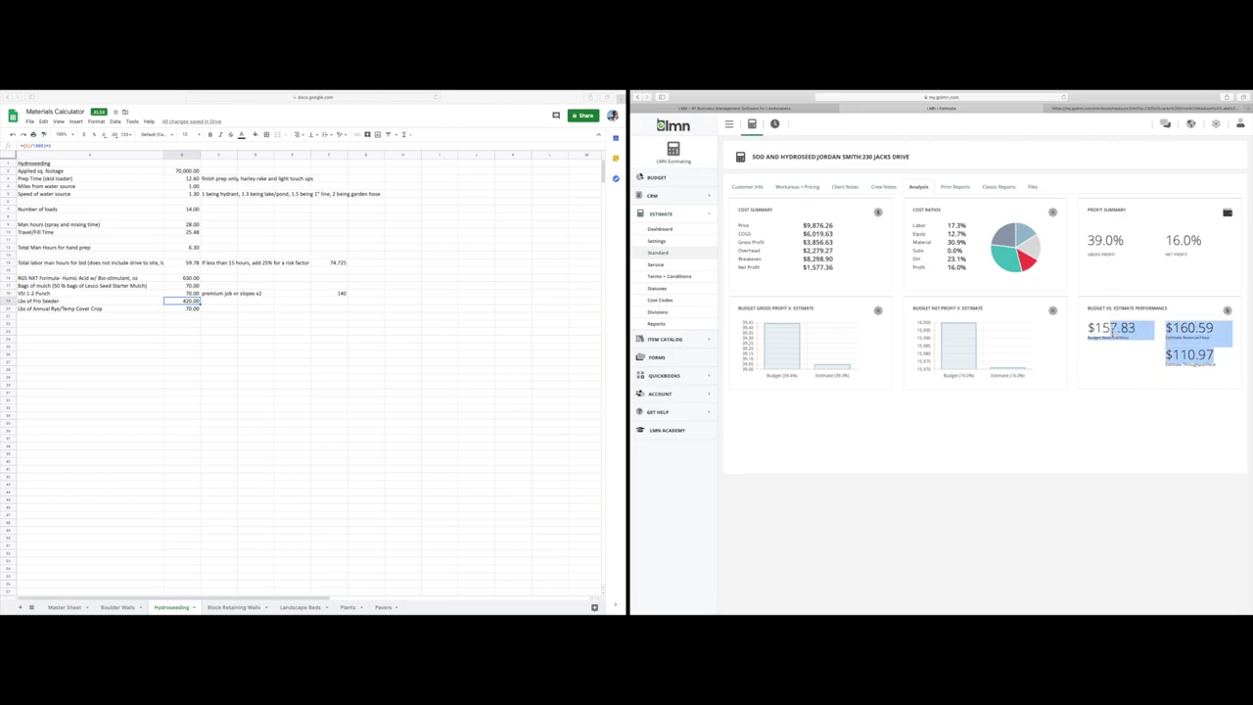
left_click(1111, 333)
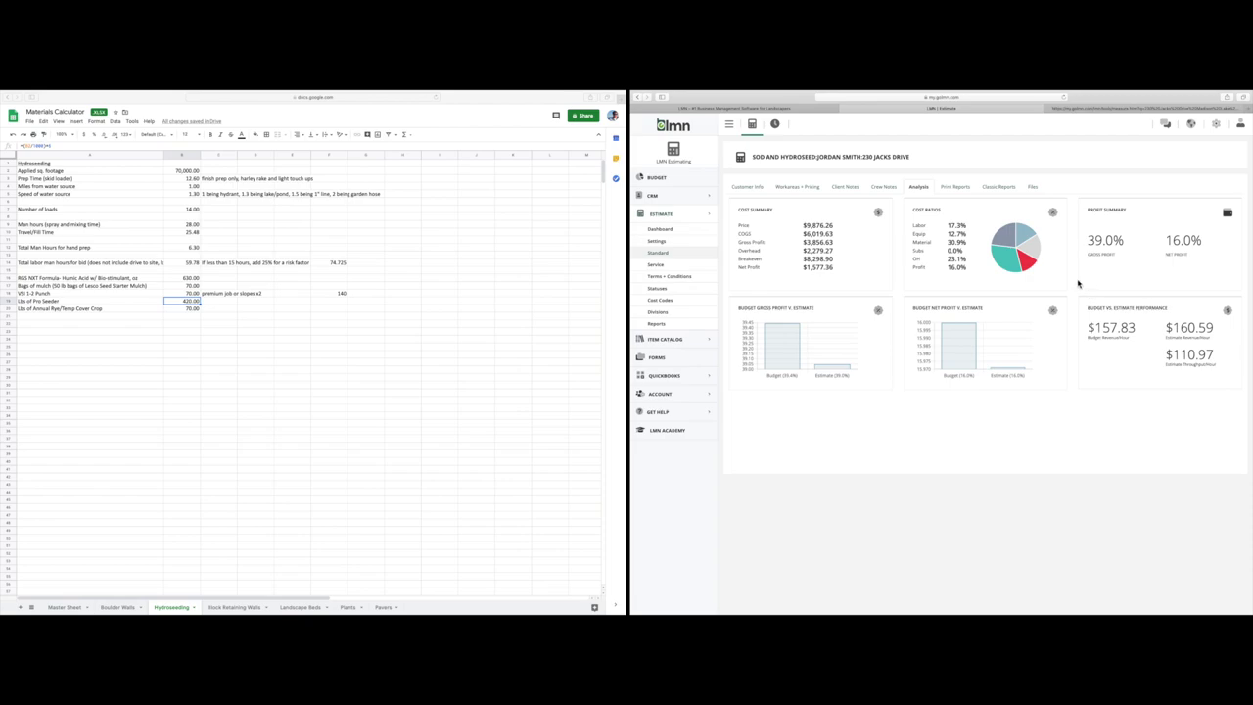
left_click(798, 187)
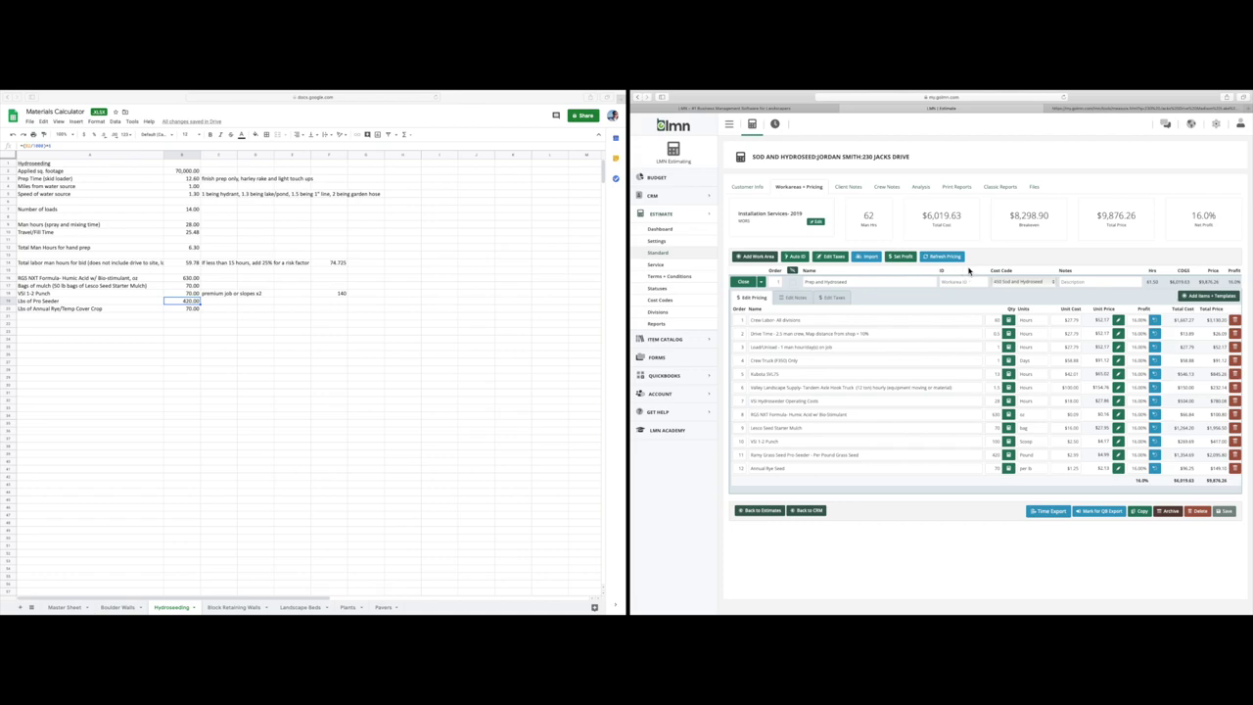
left_click(921, 188)
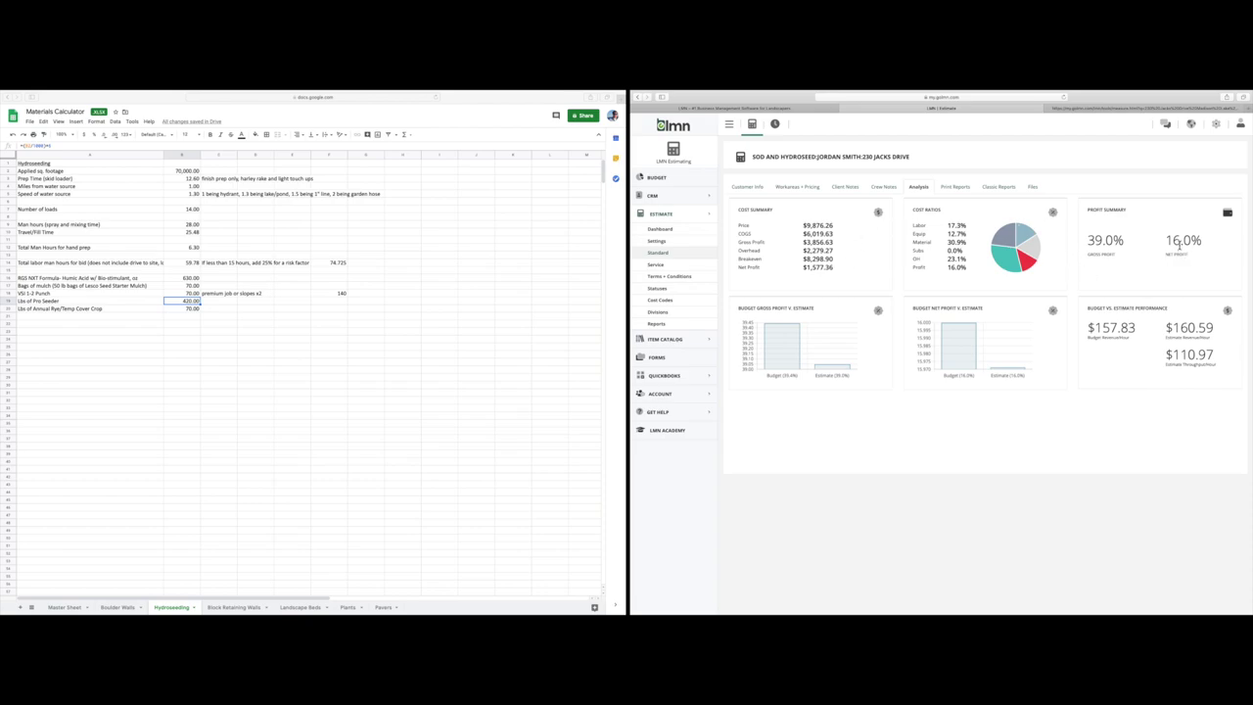
left_click_drag(1212, 328, 1085, 333)
left_click(1088, 332)
left_click_drag(1088, 330, 1216, 358)
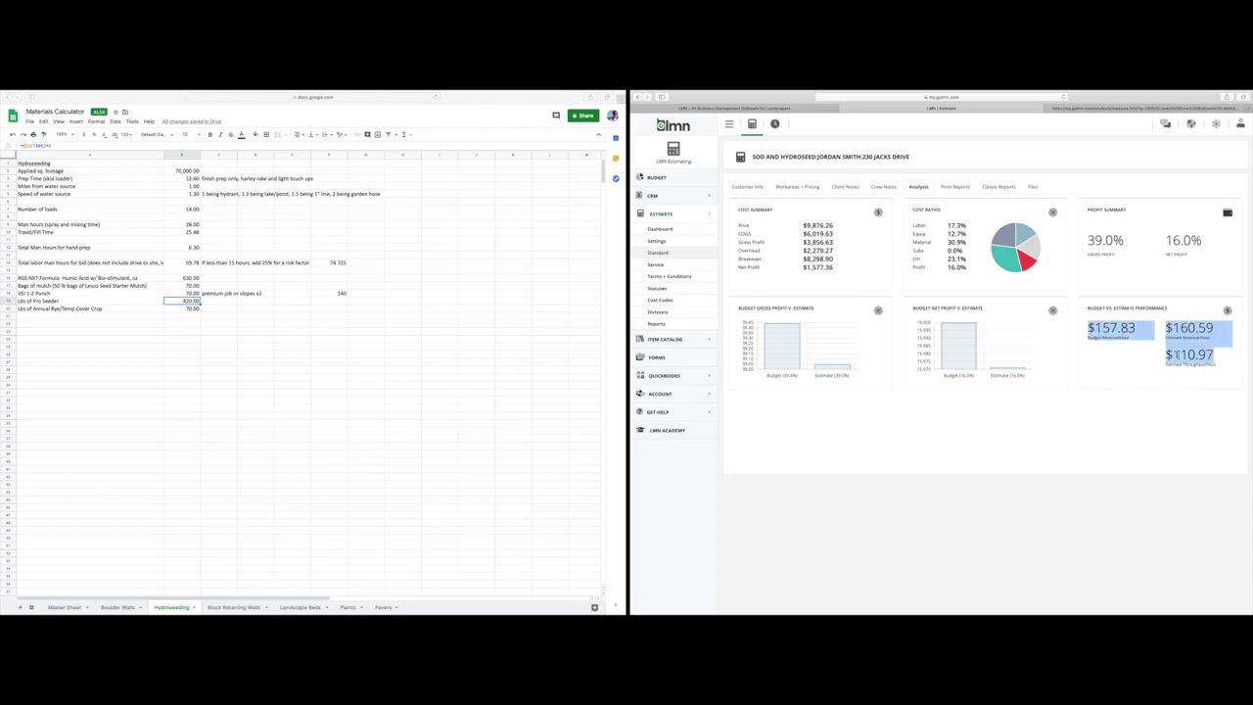
left_click(797, 187)
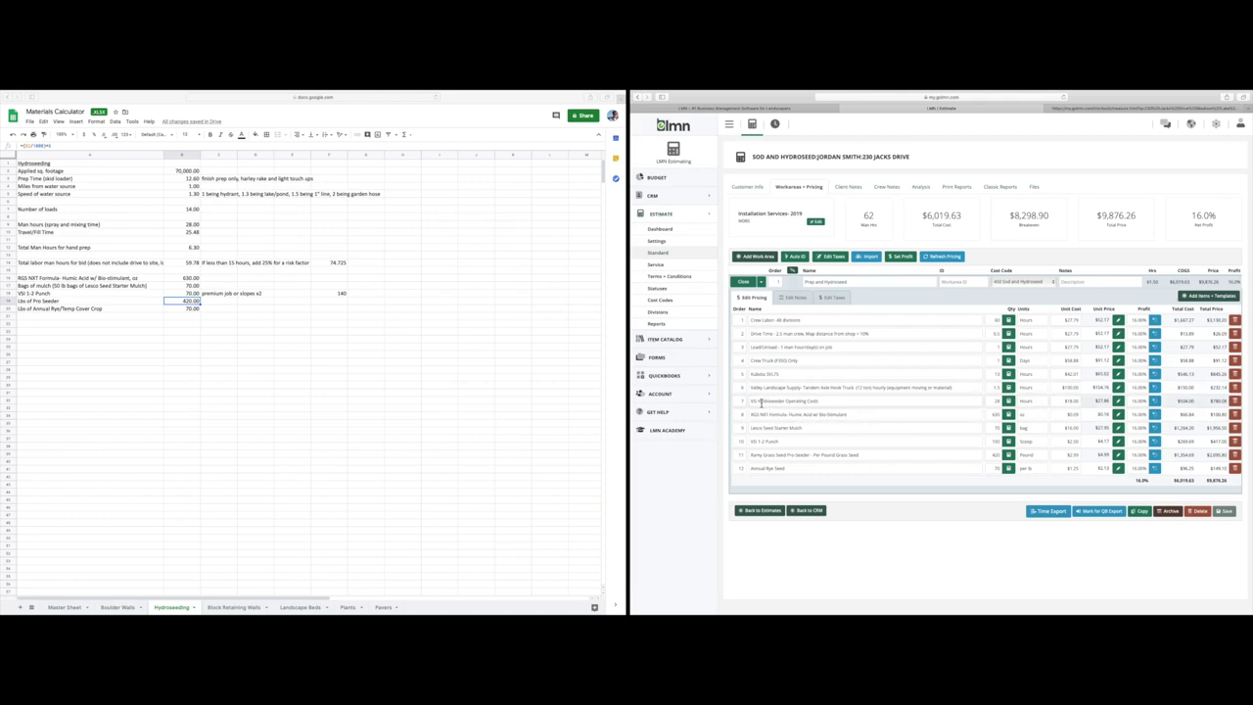
left_click_drag(760, 402, 976, 404)
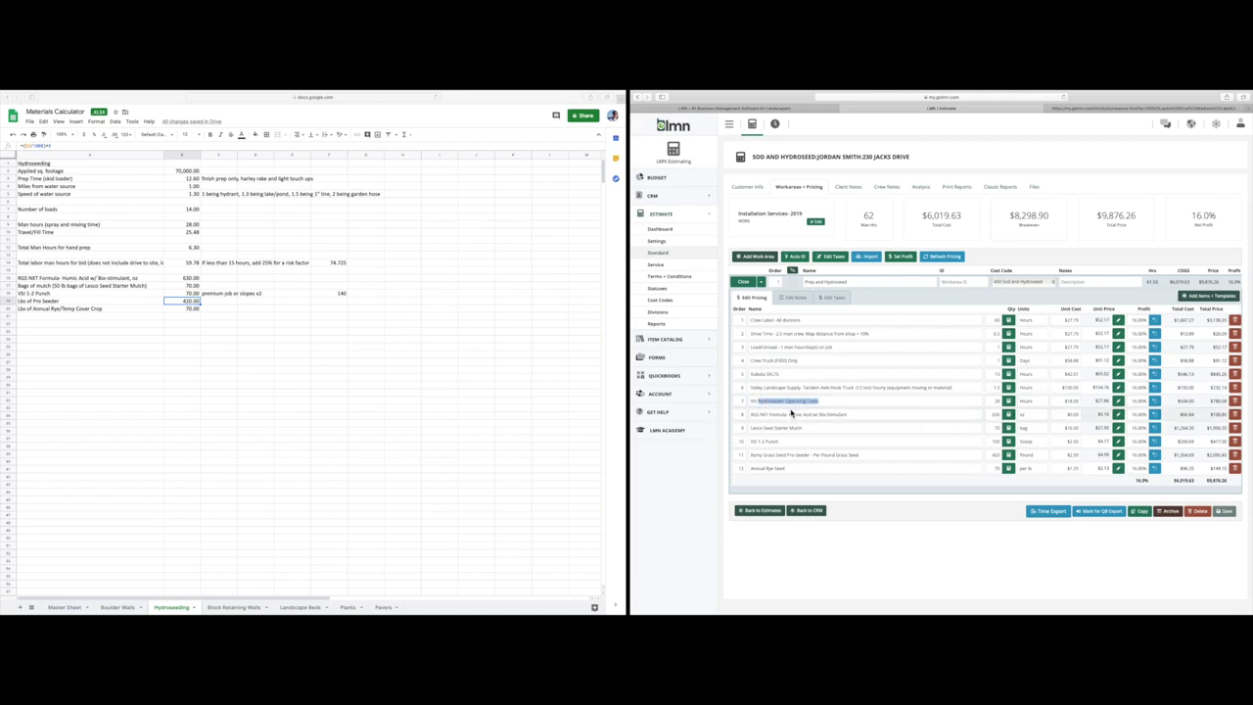
left_click_drag(760, 415, 1005, 419)
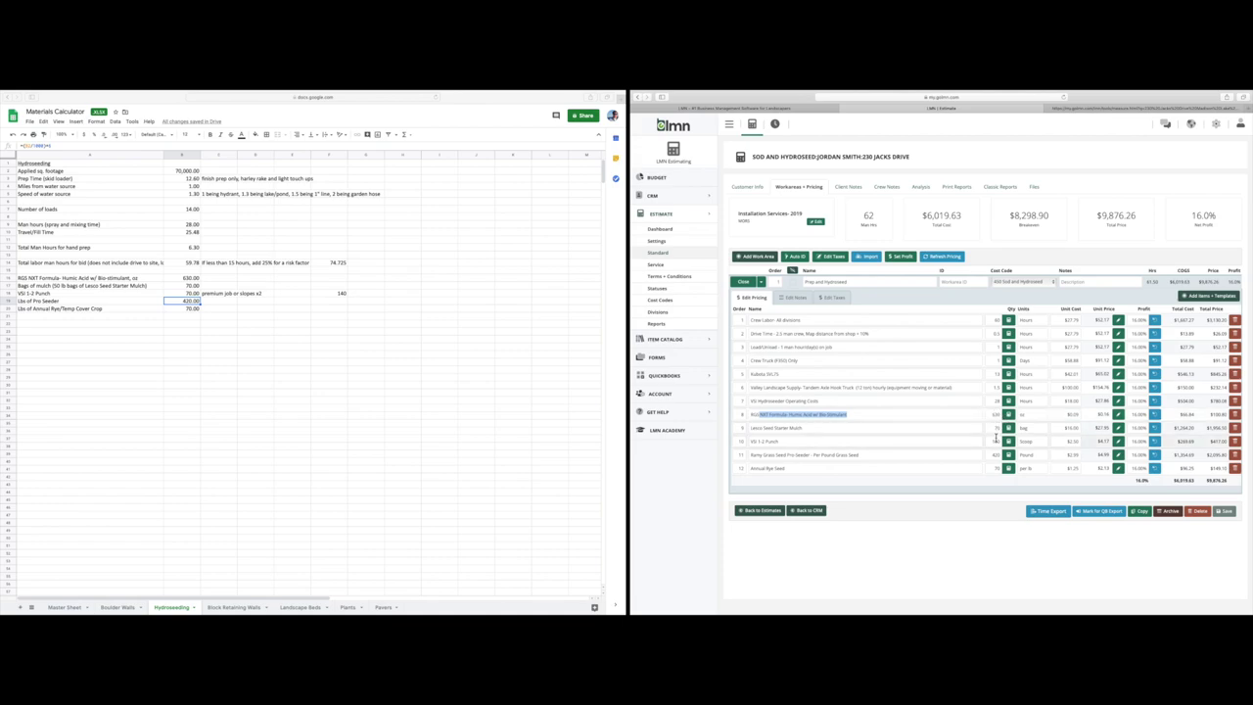